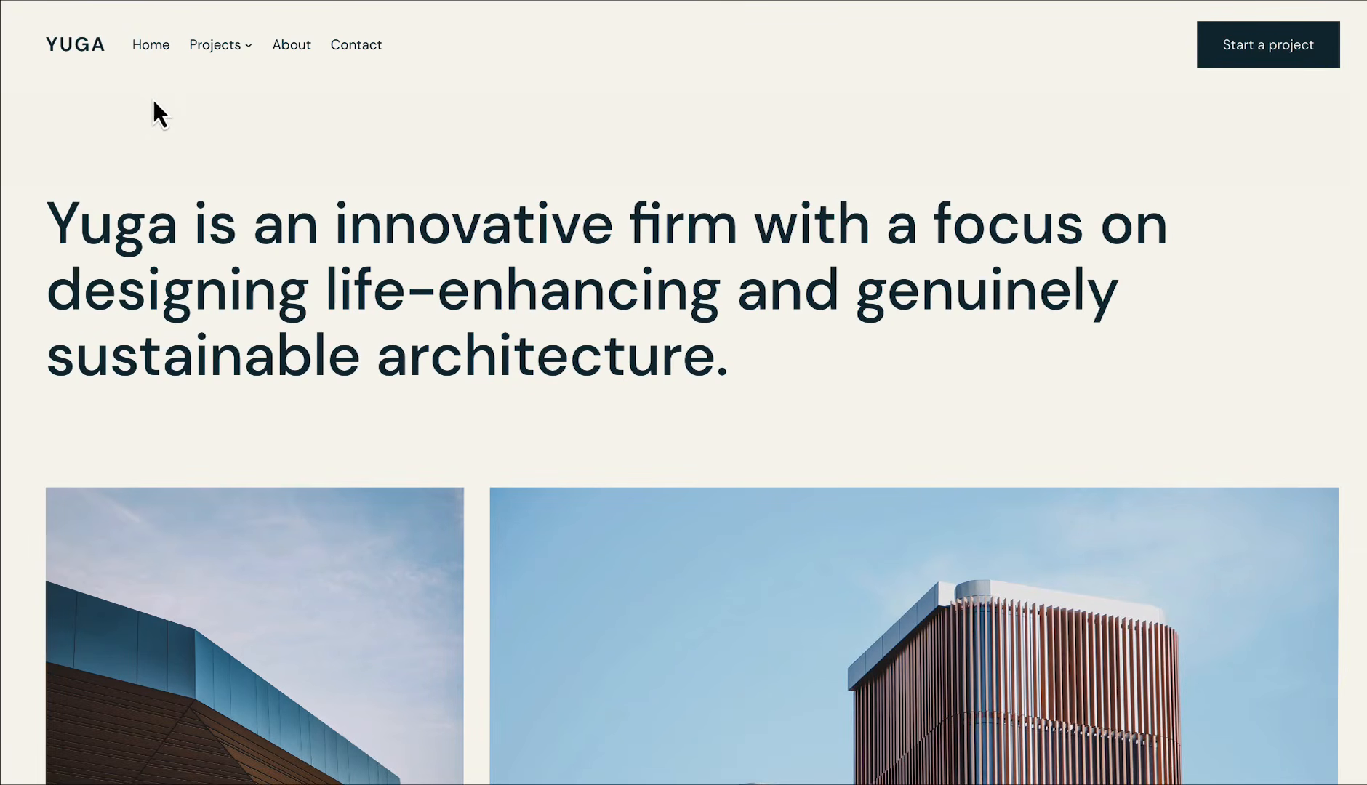
# Open the site editor and start editing the Front Page template
pyautogui.moveTo(208, 46)
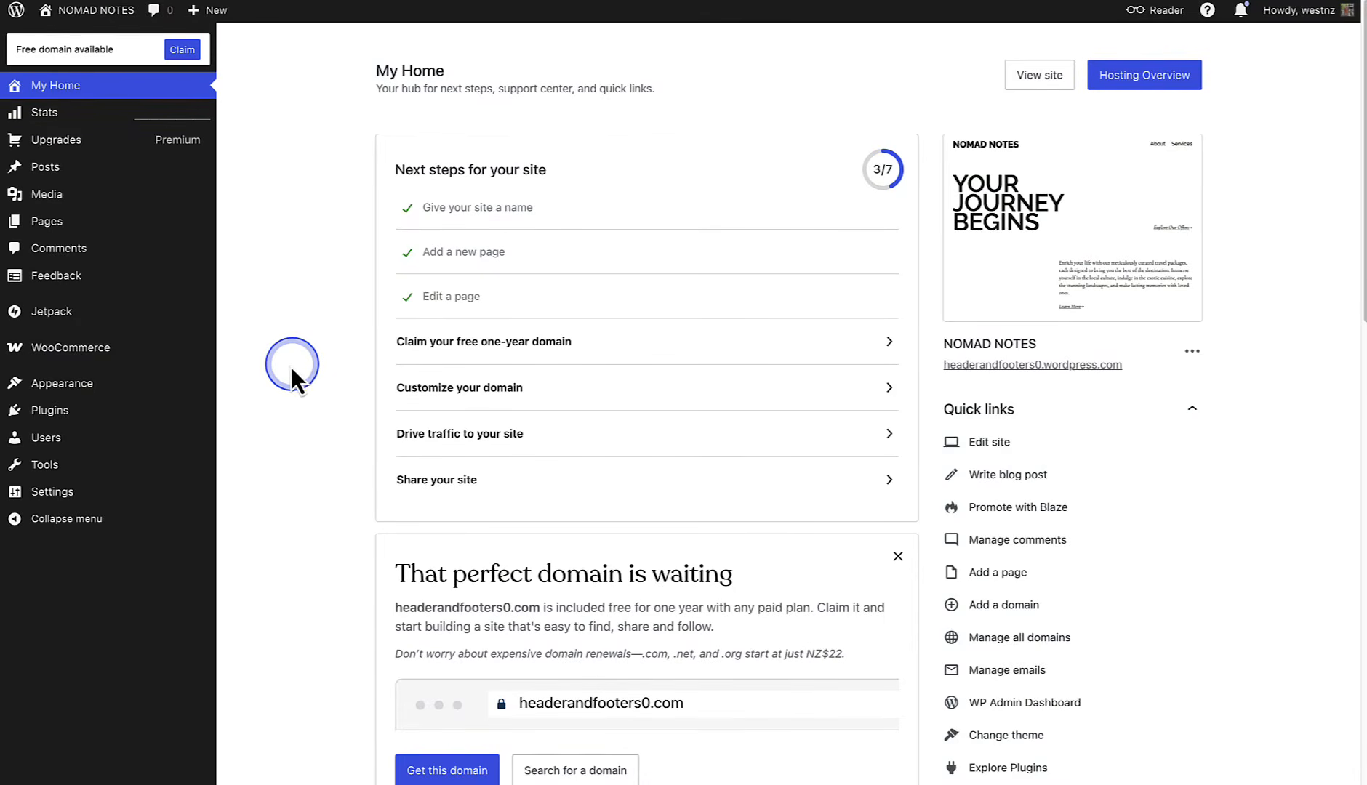
pyautogui.moveTo(153, 390)
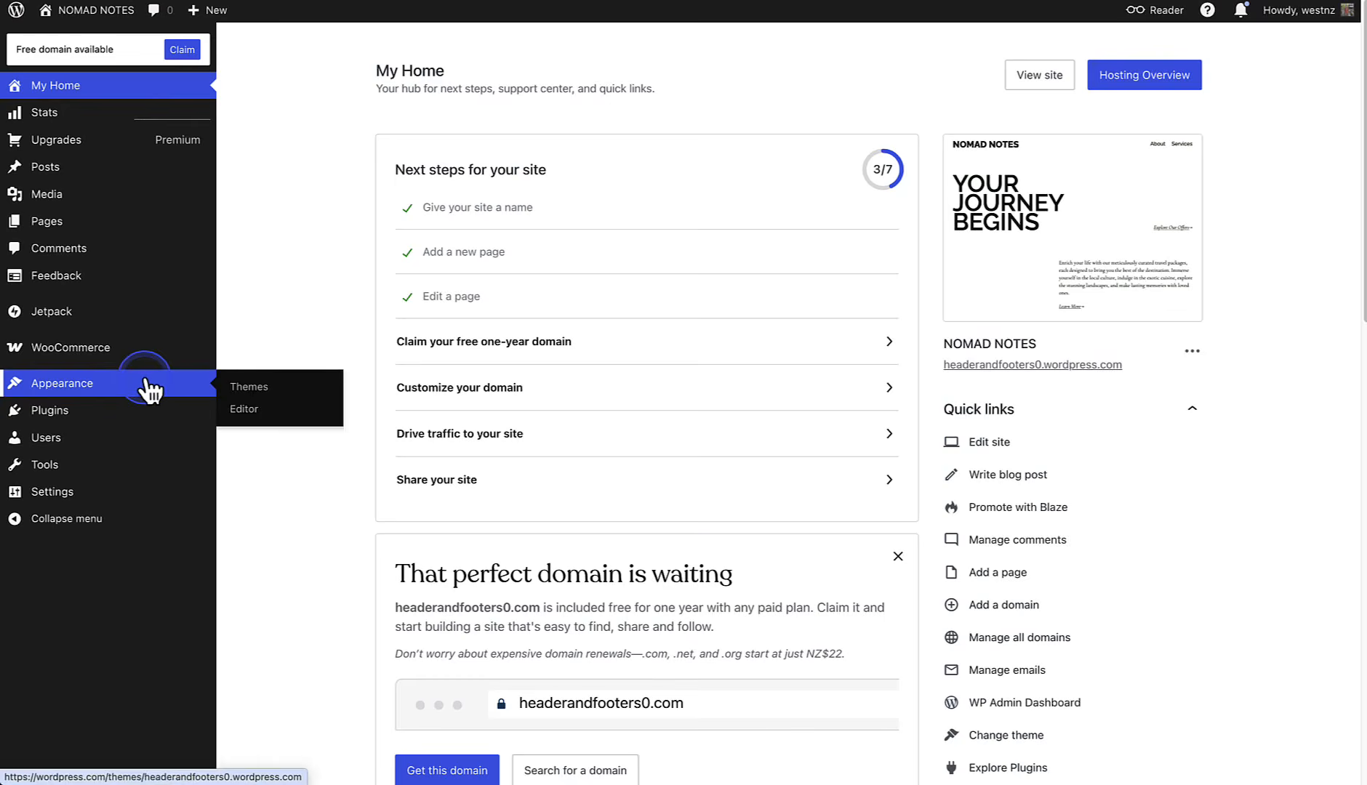
pyautogui.click(244, 409)
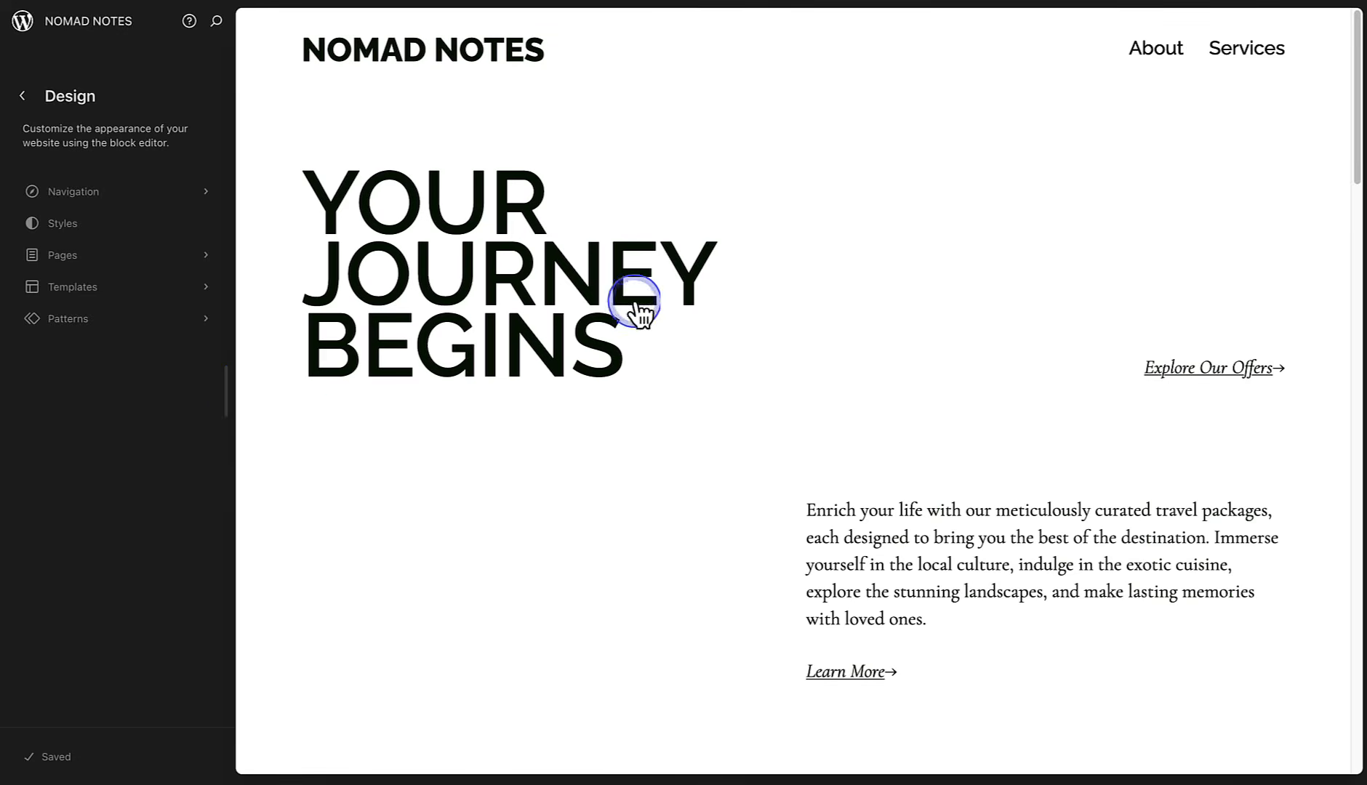
pyautogui.click(783, 226)
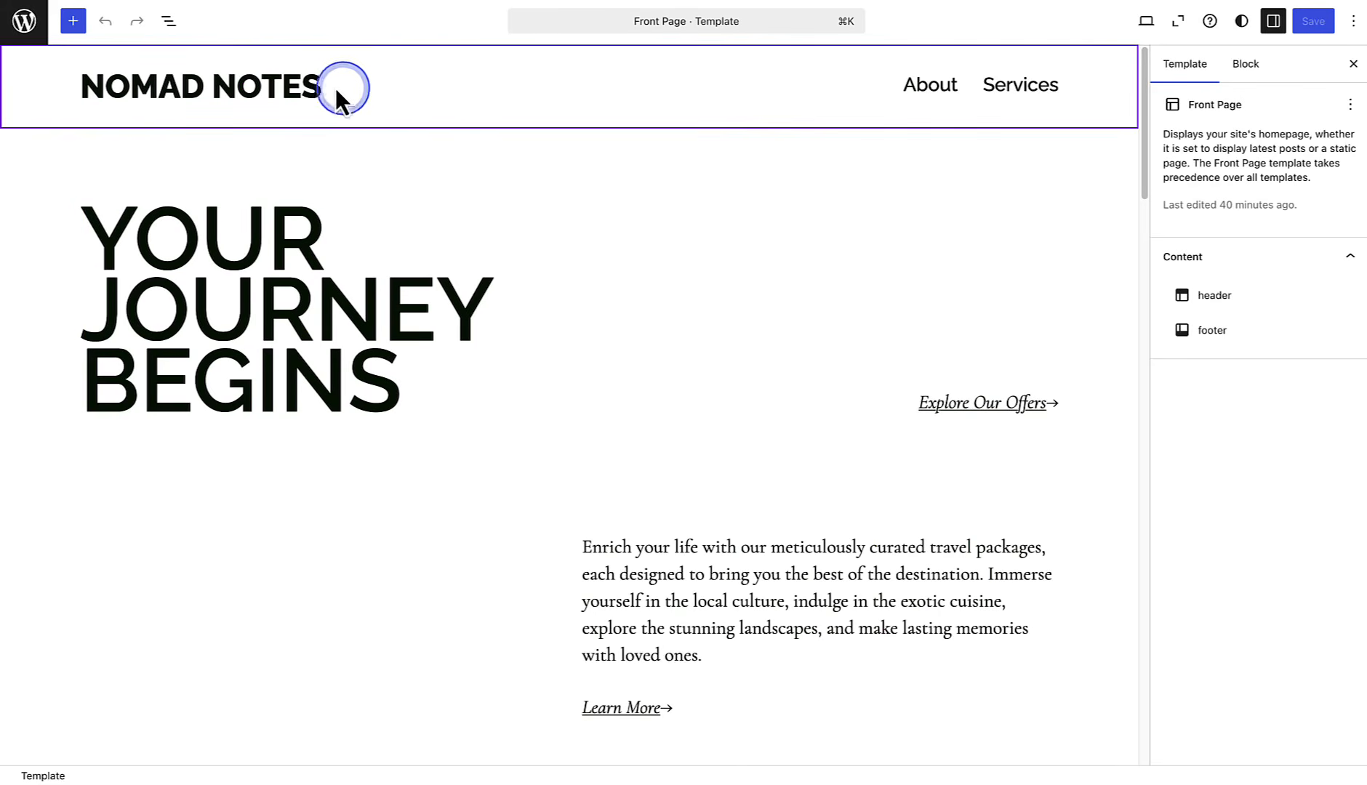
# Show the block structure, expand the header's group and nested rows, and select its Navigation block
pyautogui.click(168, 24)
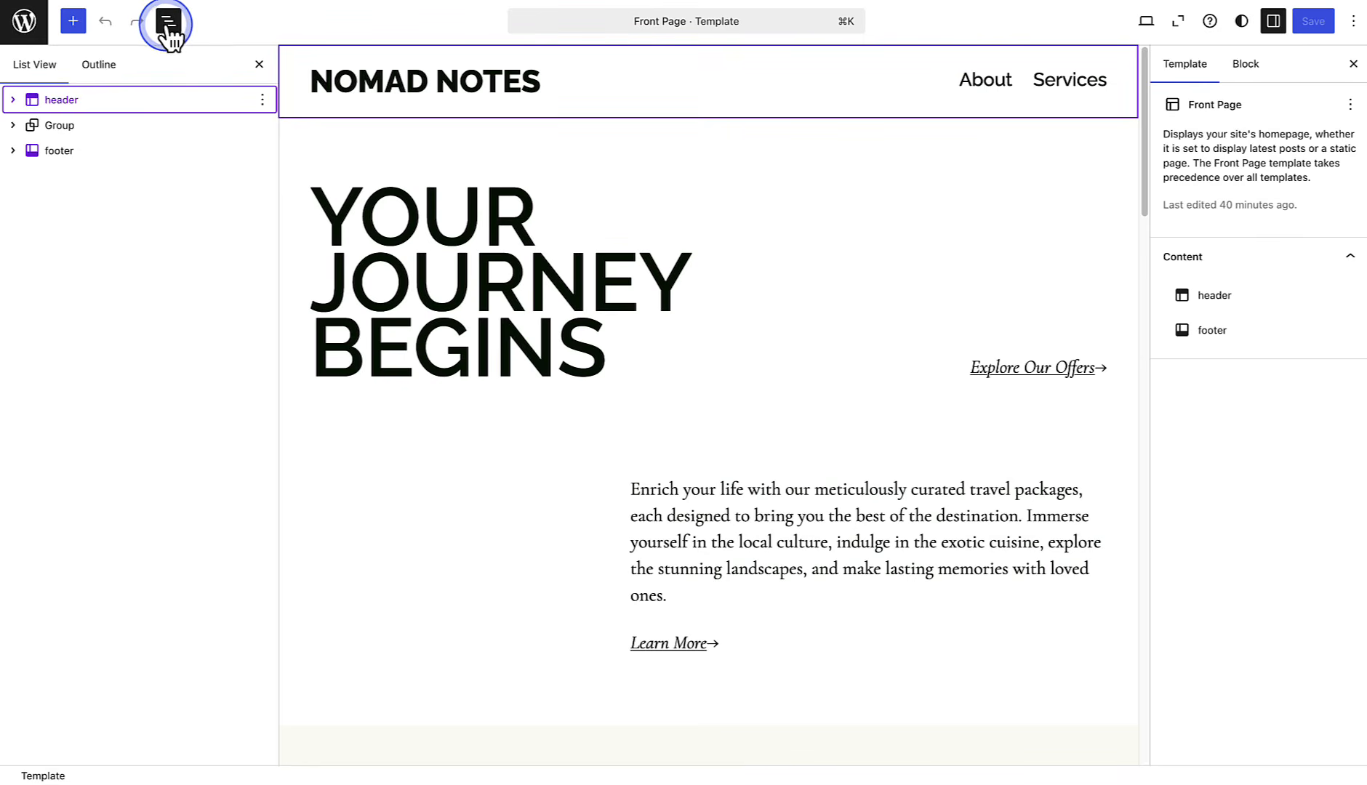
pyautogui.click(12, 100)
pyautogui.click(32, 125)
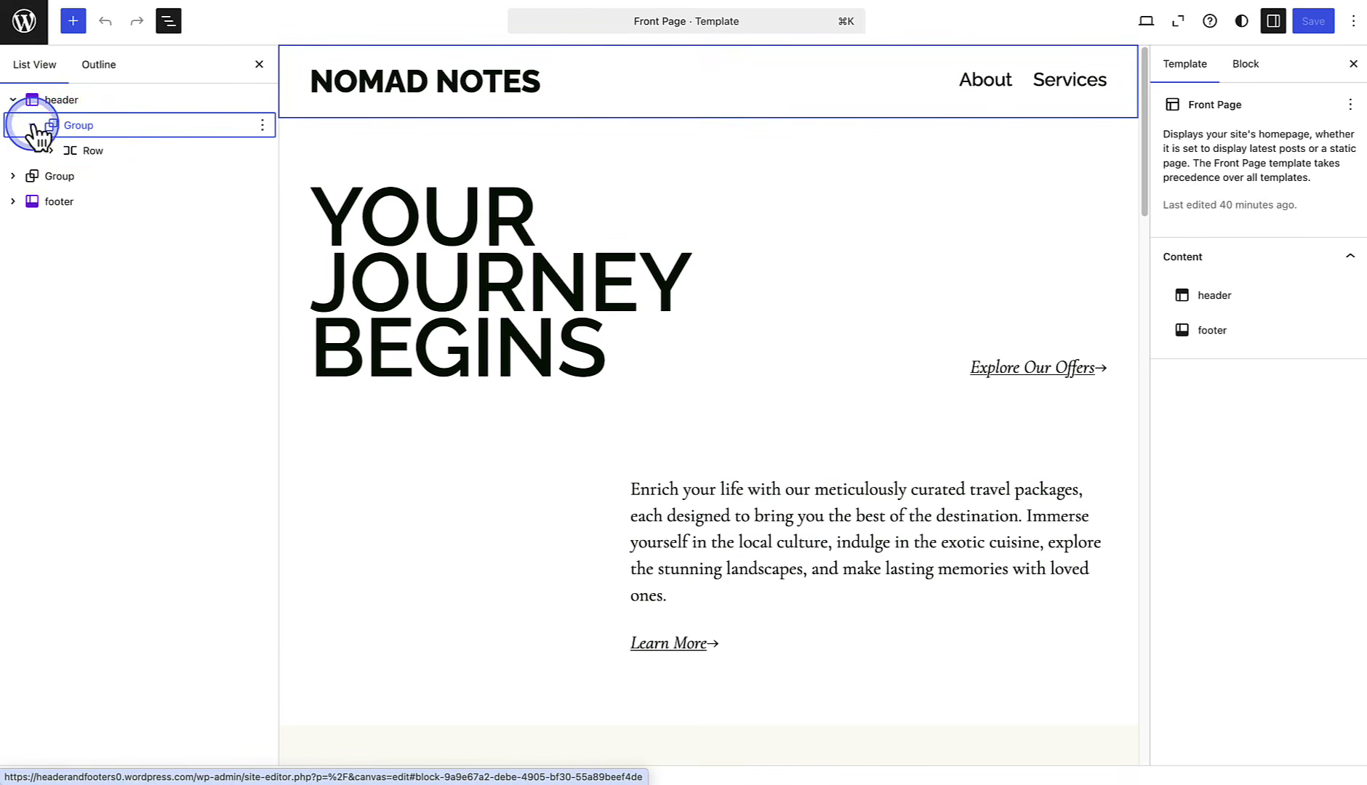
pyautogui.click(54, 151)
pyautogui.click(51, 150)
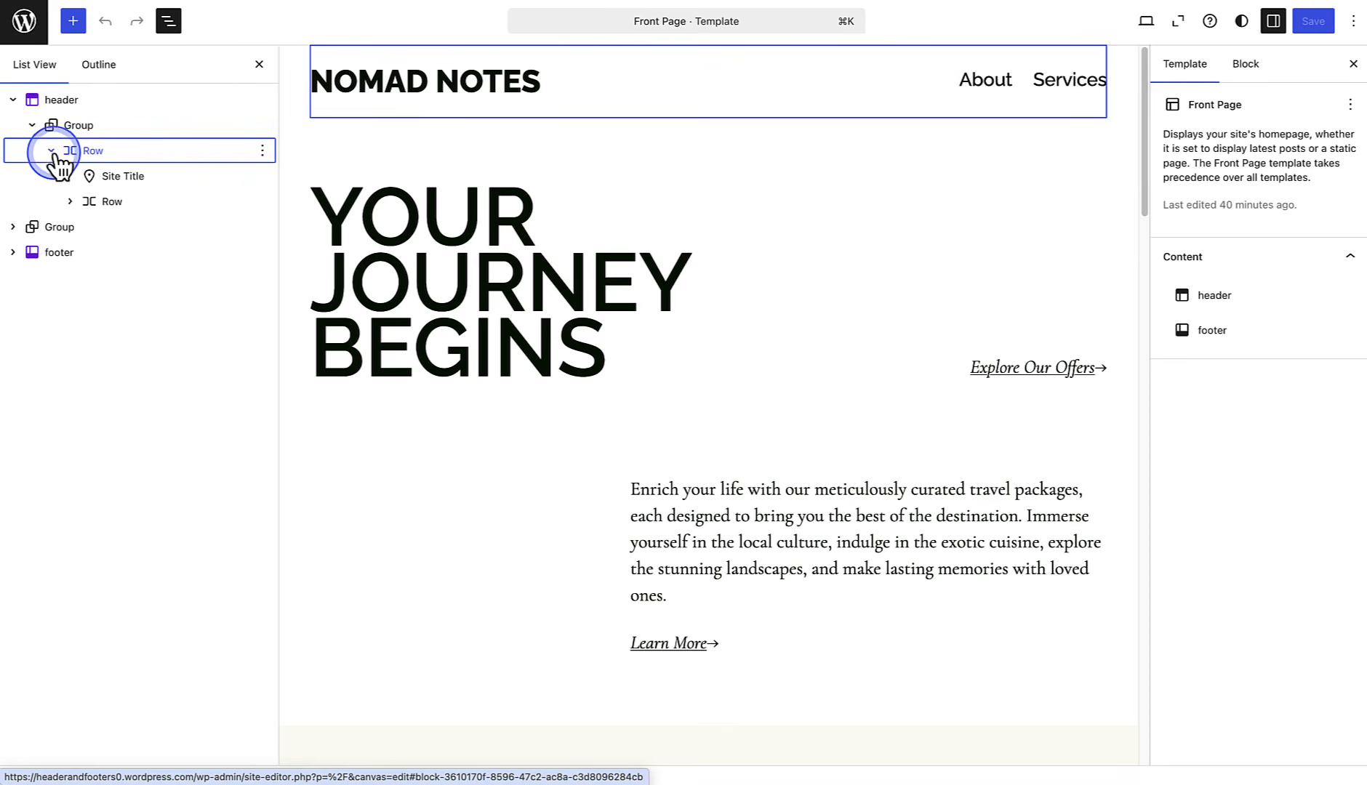
pyautogui.click(70, 202)
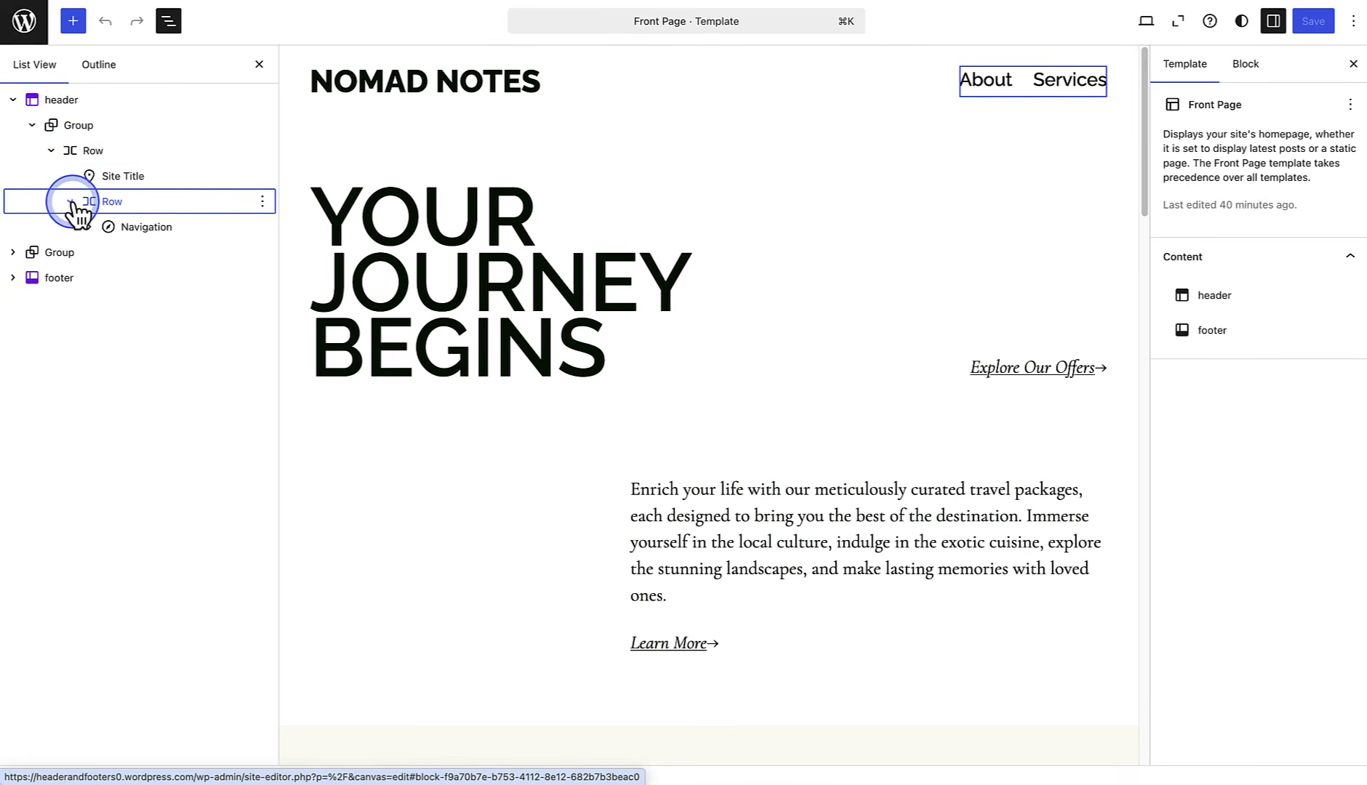
pyautogui.click(147, 230)
pyautogui.moveTo(153, 244); pyautogui.dragTo(873, 102)
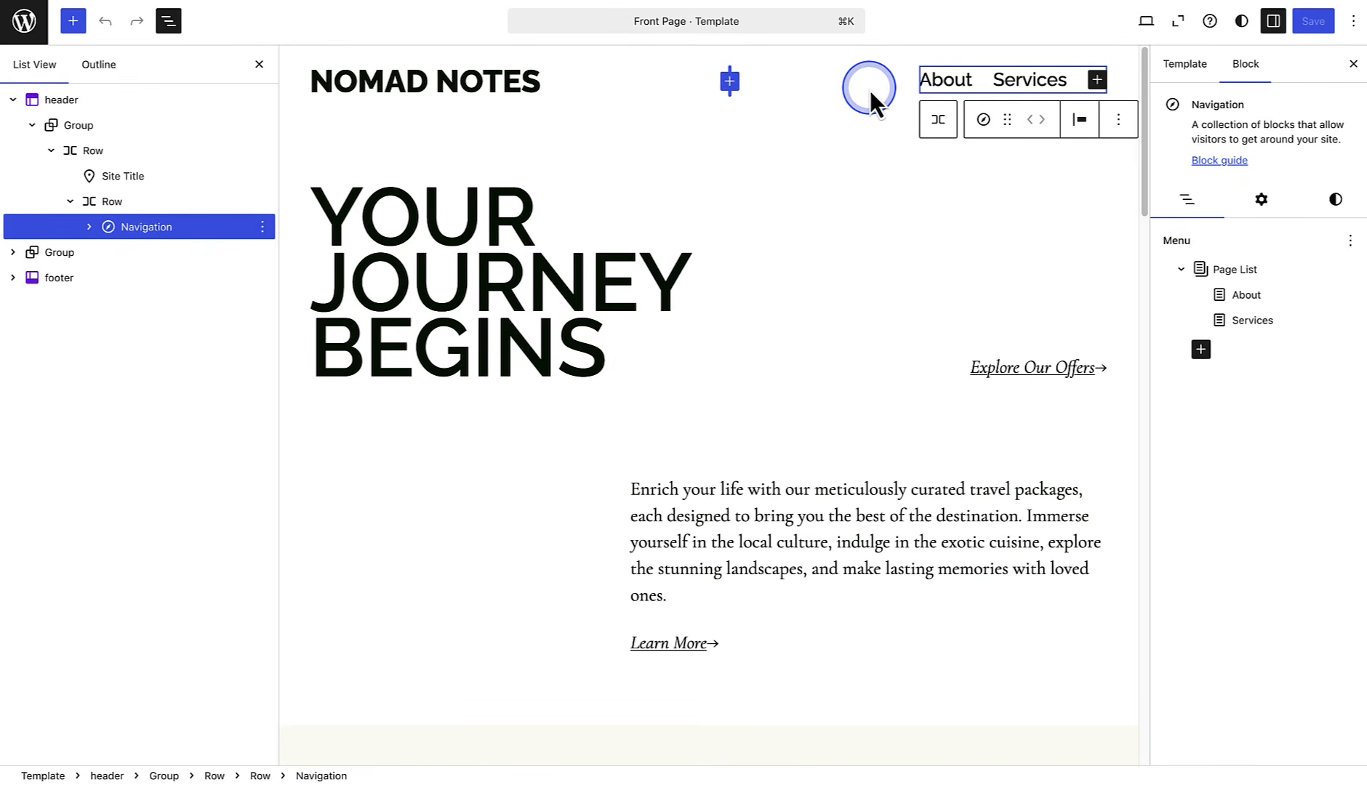
pyautogui.moveTo(872, 102); pyautogui.dragTo(870, 102)
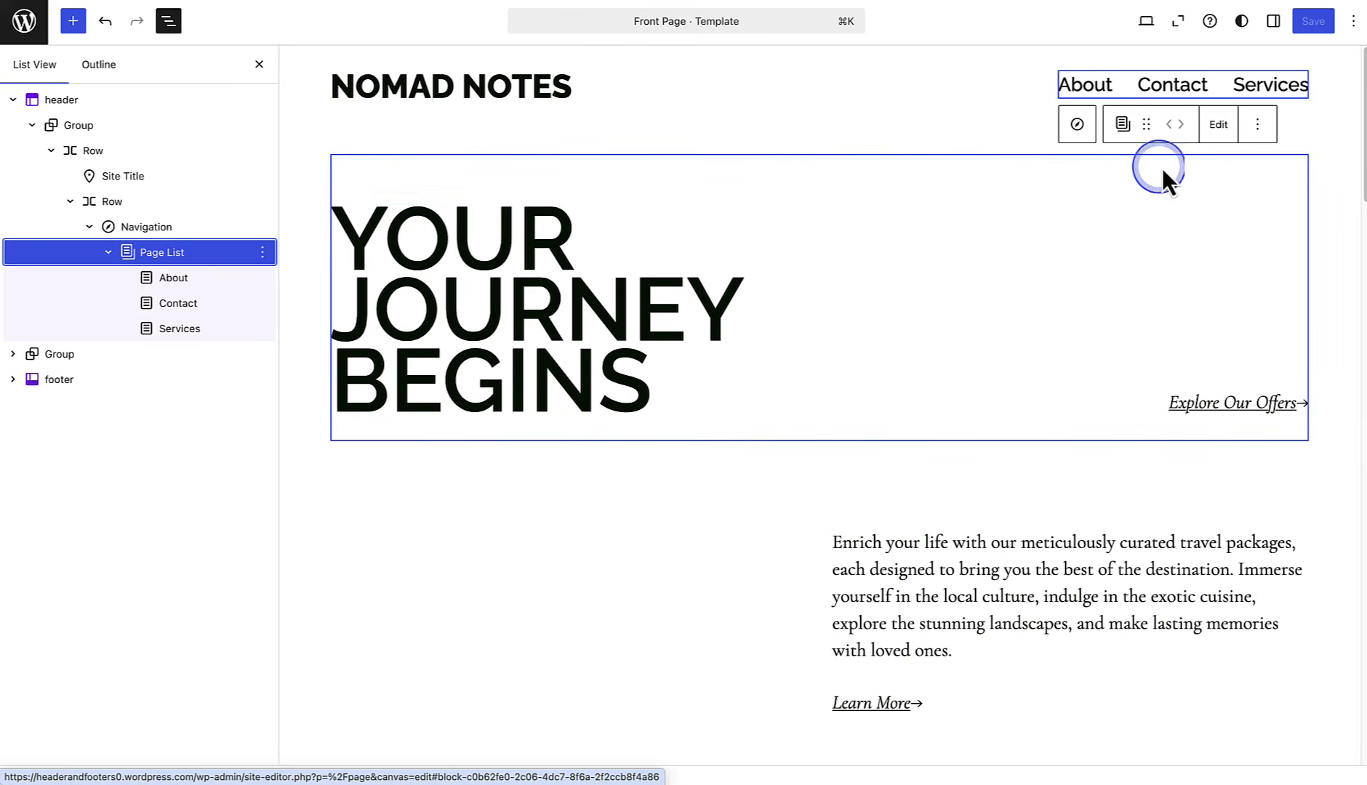
# Convert the header's page list to editable links and reorder them as Services, About, Contact
pyautogui.click(1222, 131)
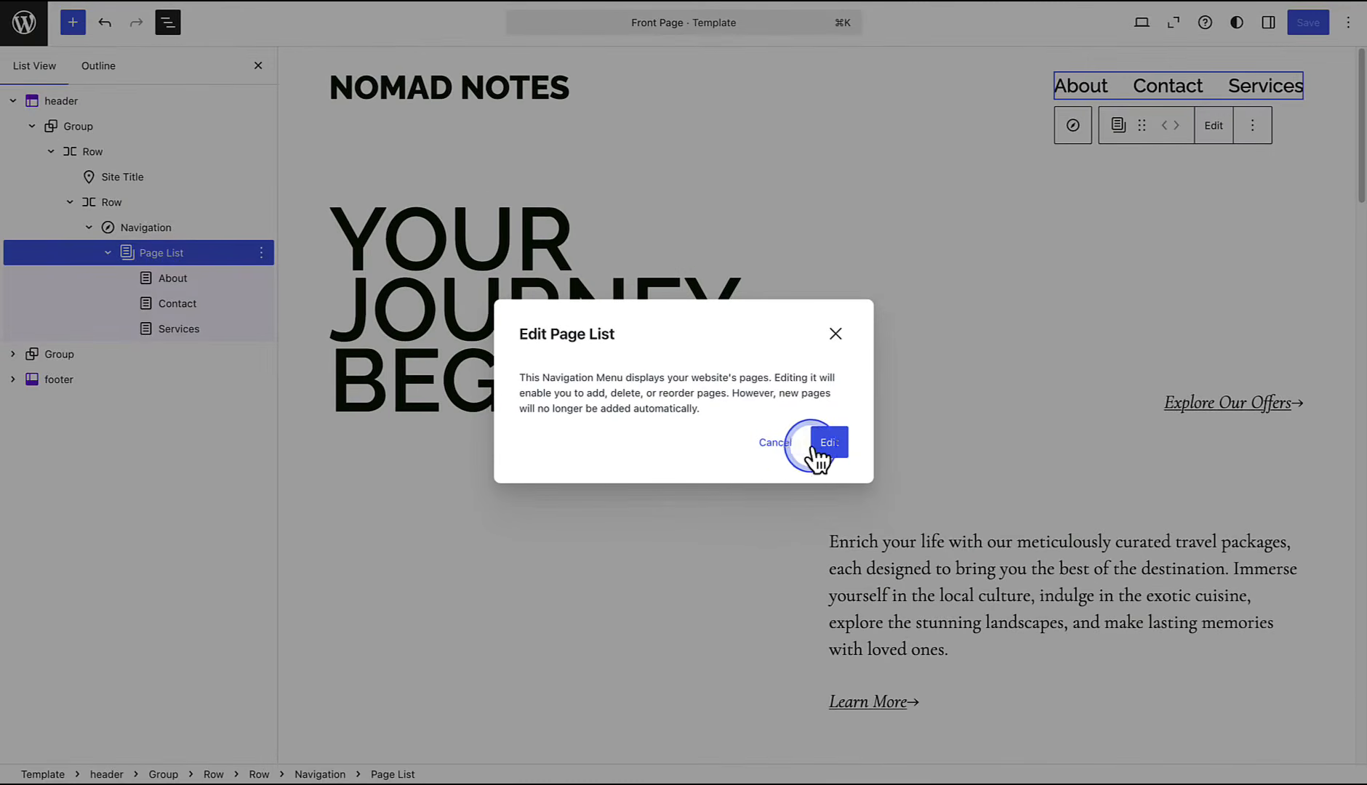
pyautogui.click(830, 444)
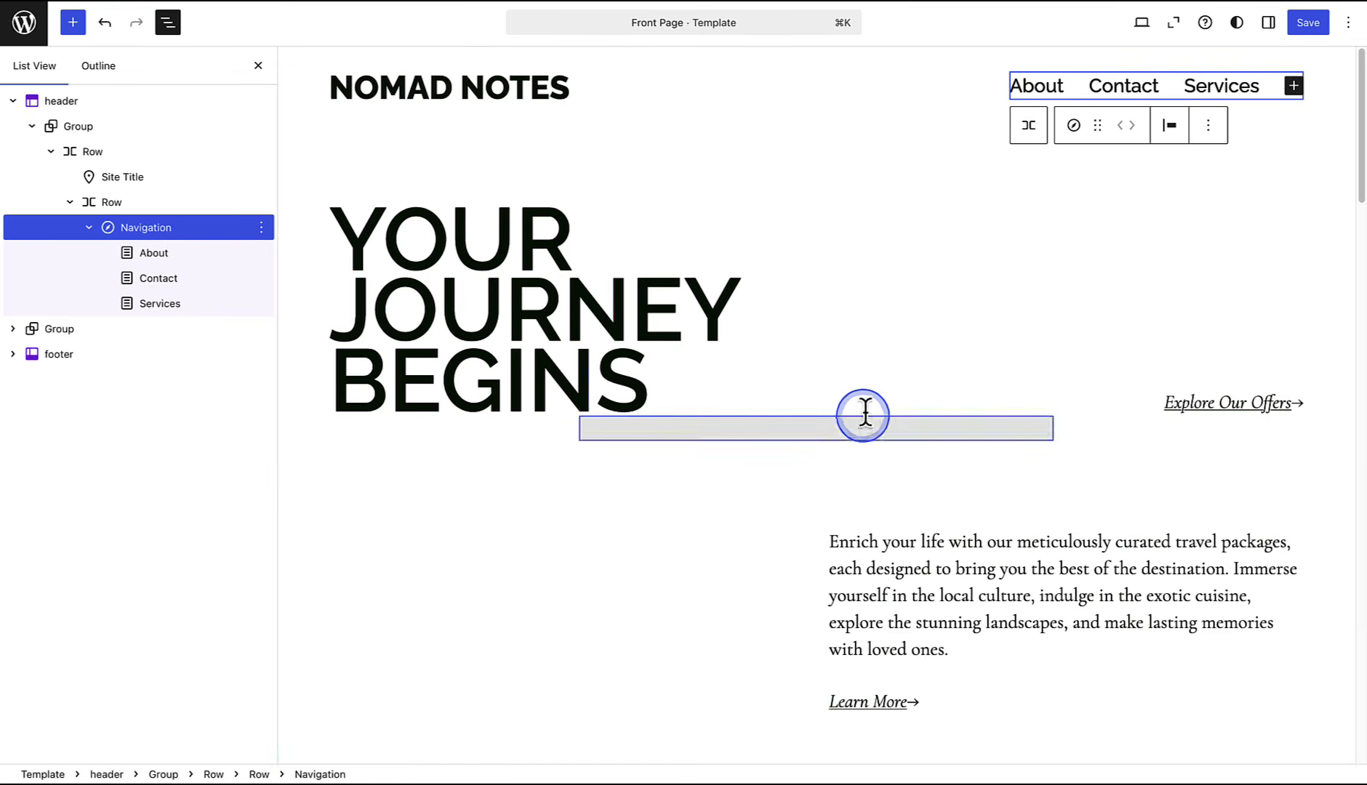
pyautogui.click(1121, 86)
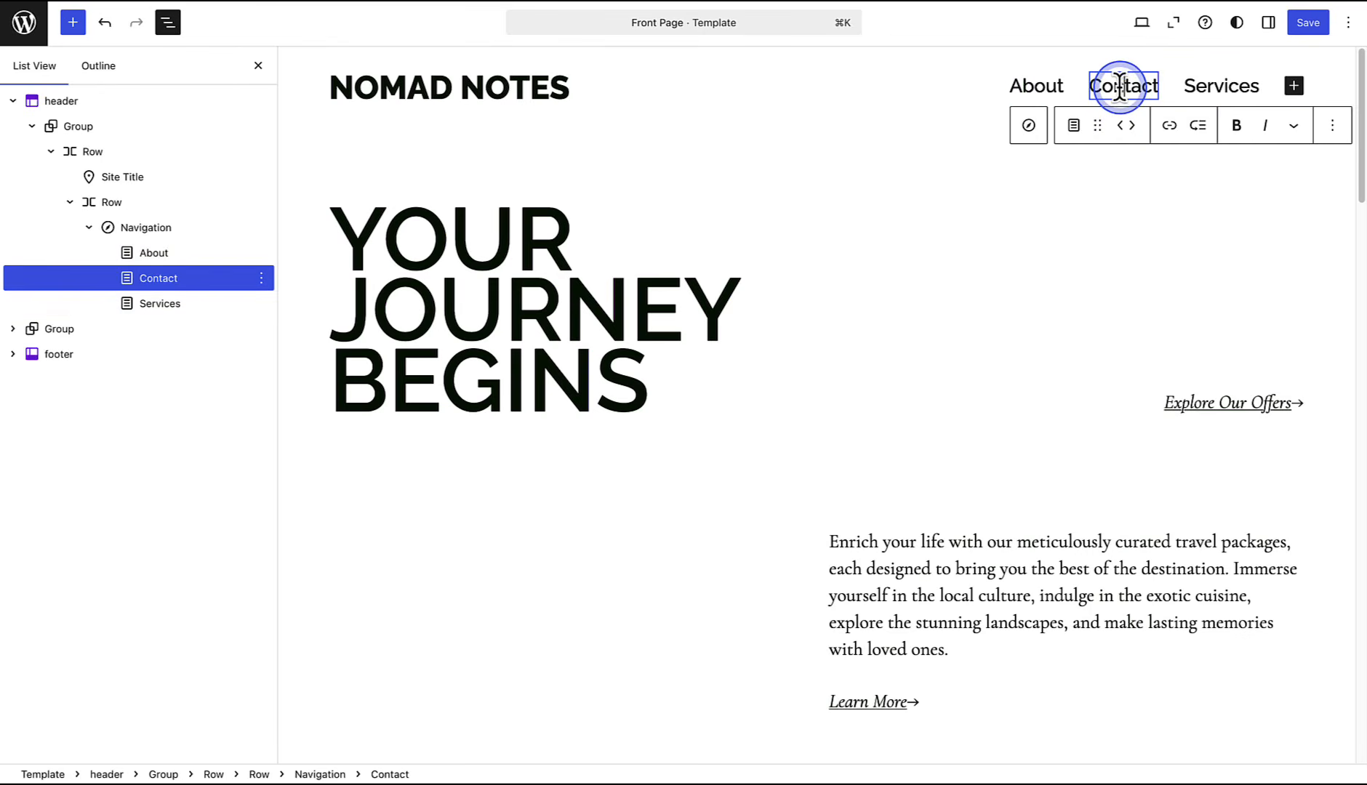
pyautogui.click(1132, 126)
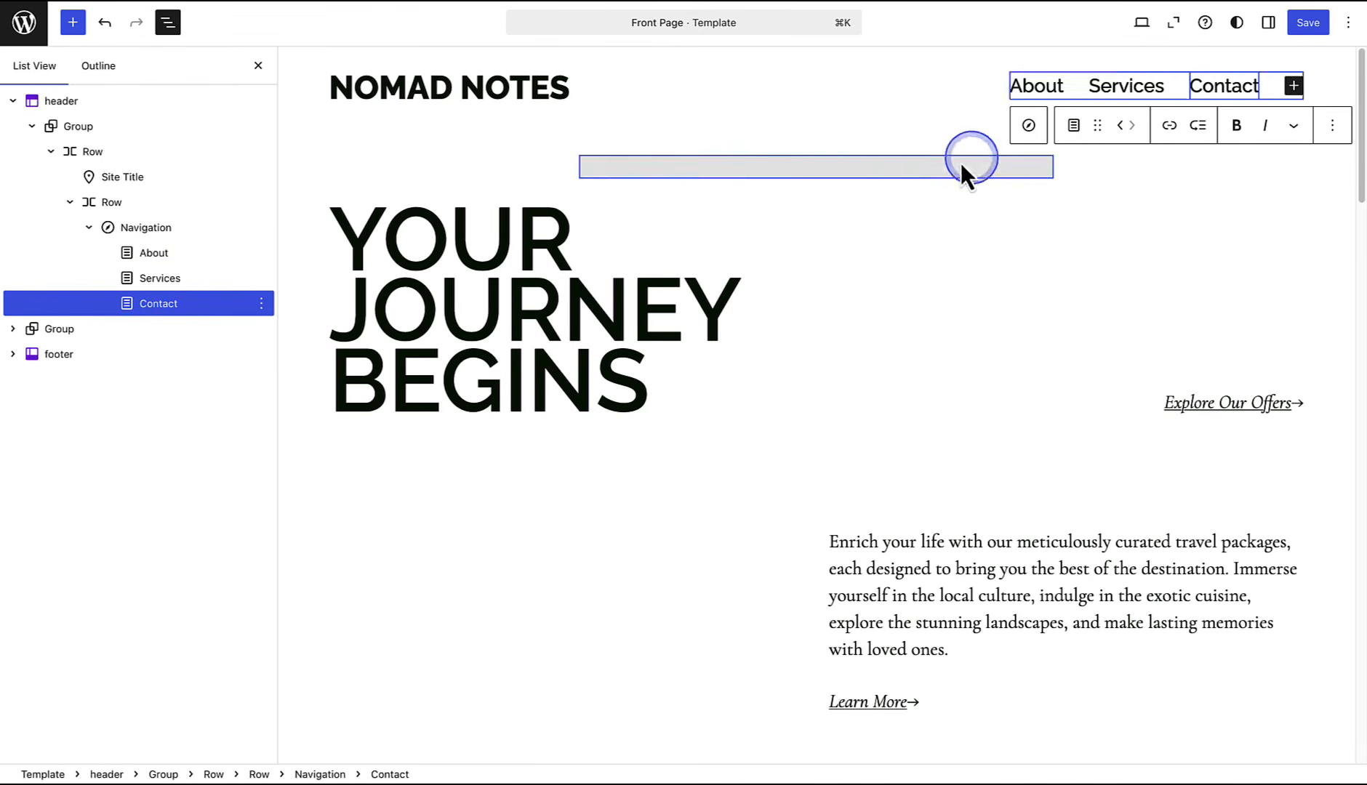
pyautogui.moveTo(166, 263)
pyautogui.mouseDown()
pyautogui.moveTo(158, 293)
pyautogui.moveTo(159, 280)
pyautogui.mouseUp()
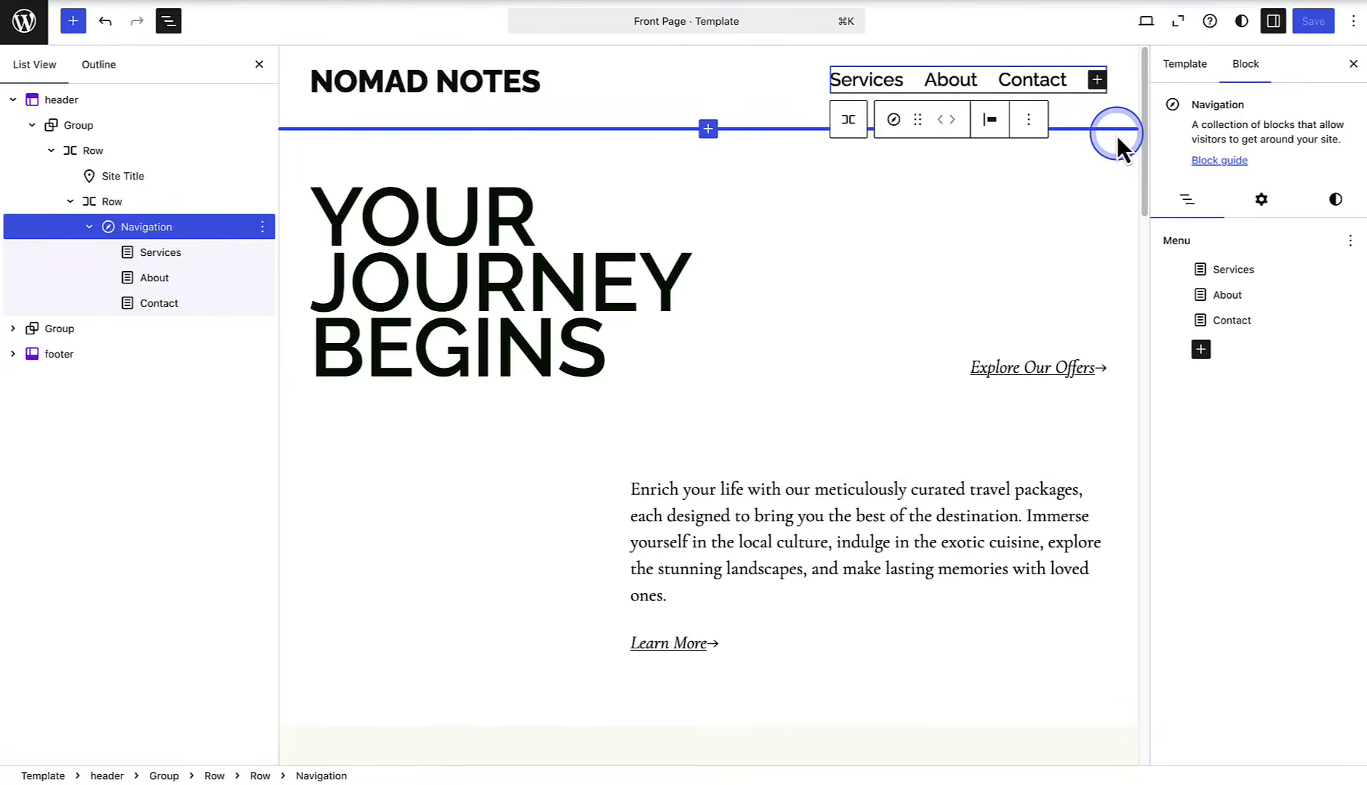
pyautogui.click(1097, 80)
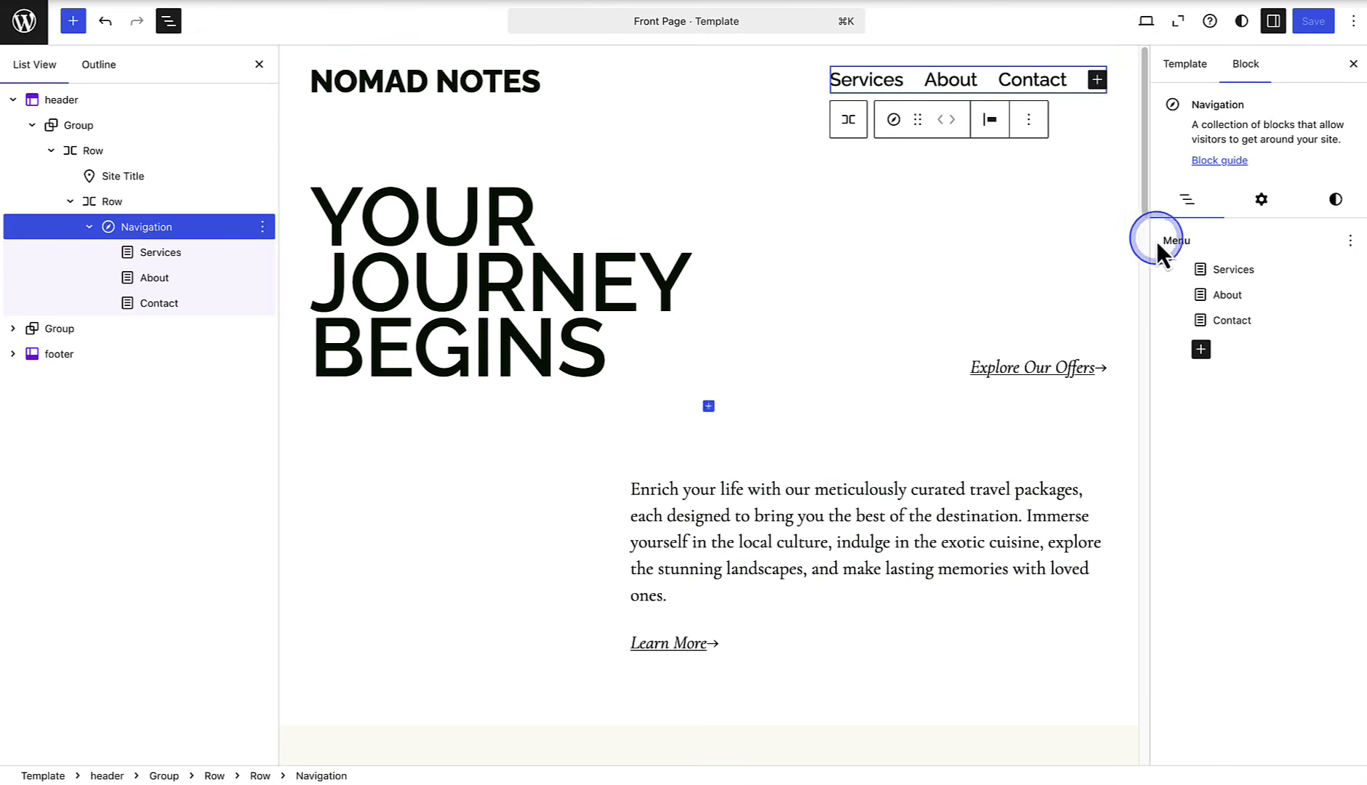
pyautogui.click(1200, 351)
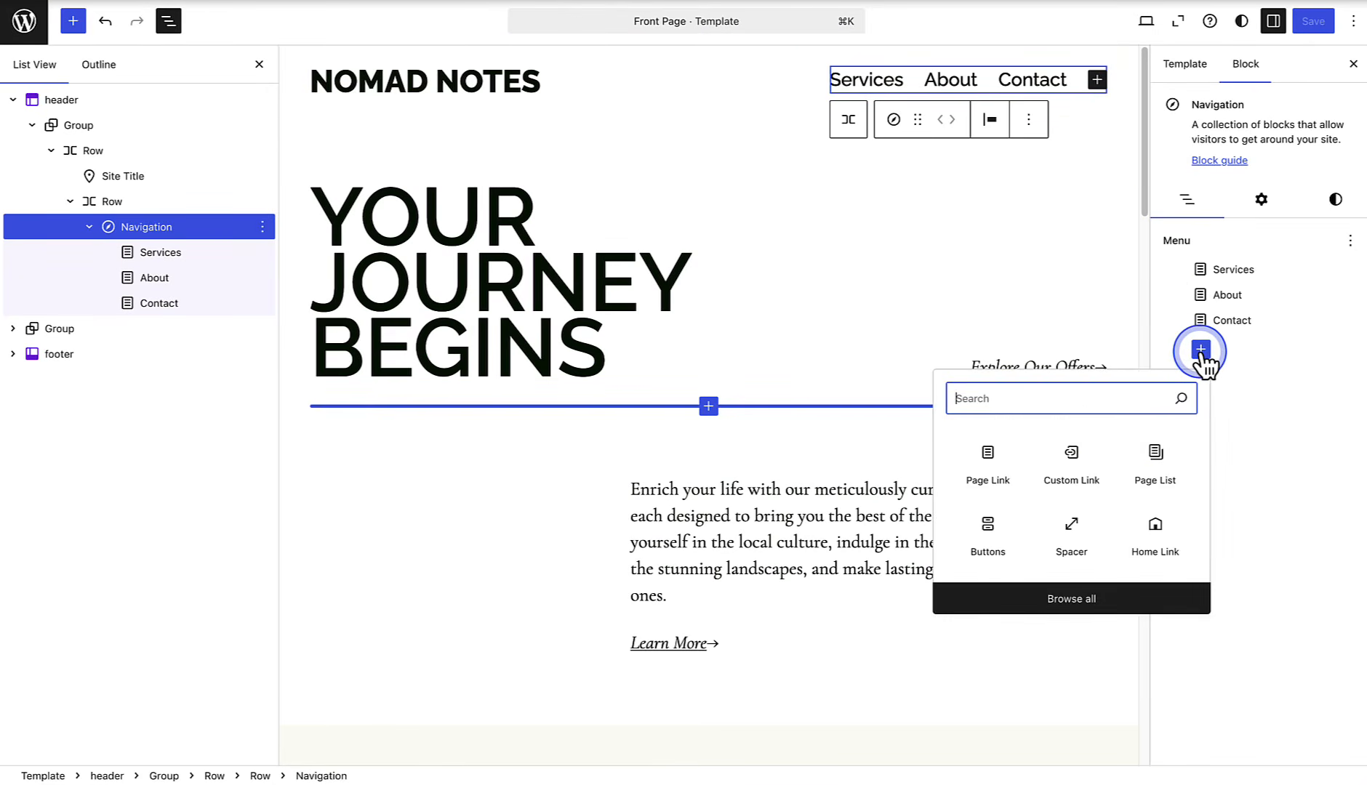
pyautogui.click(1247, 357)
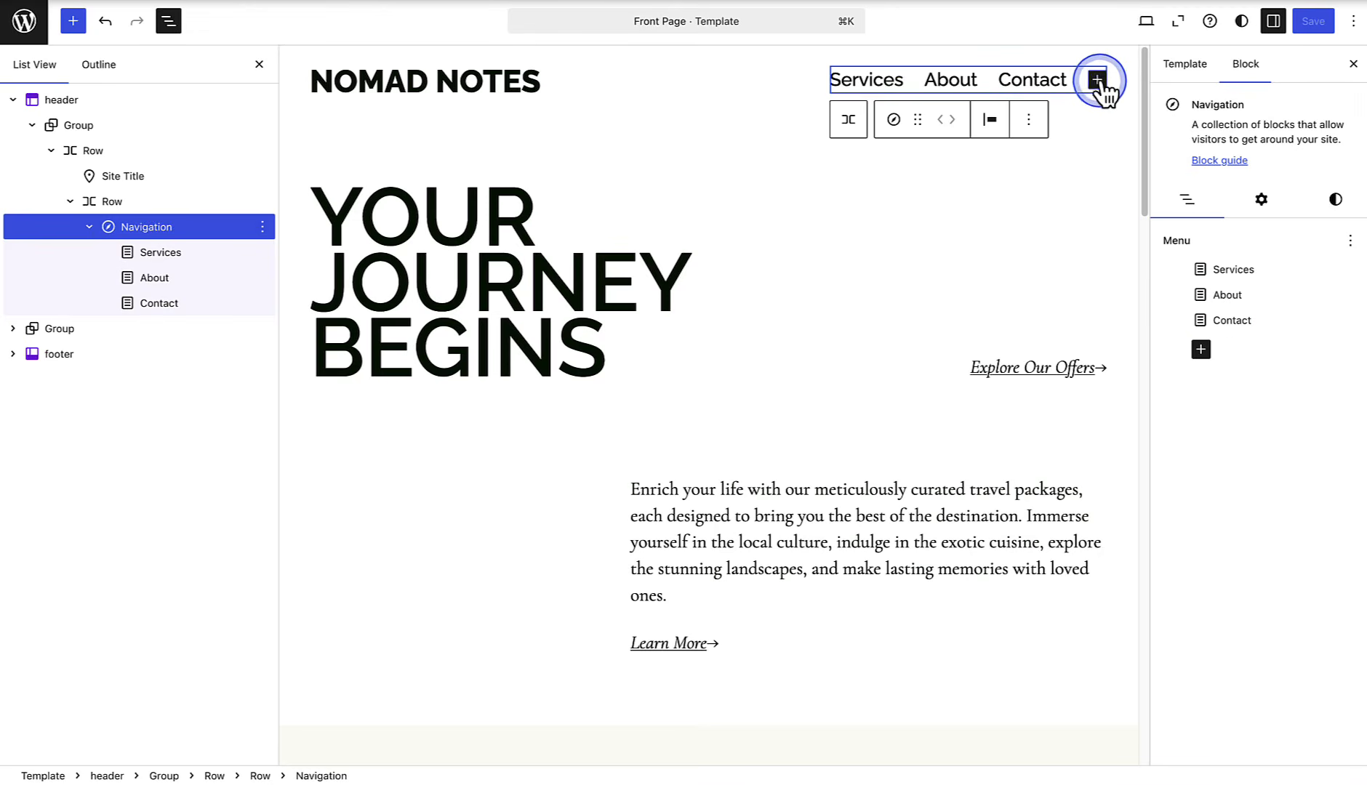
# Search link targets for "Beyond", clear that search, and add a link to the Travel Guides category after Contact in the header navigation
pyautogui.click(1097, 80)
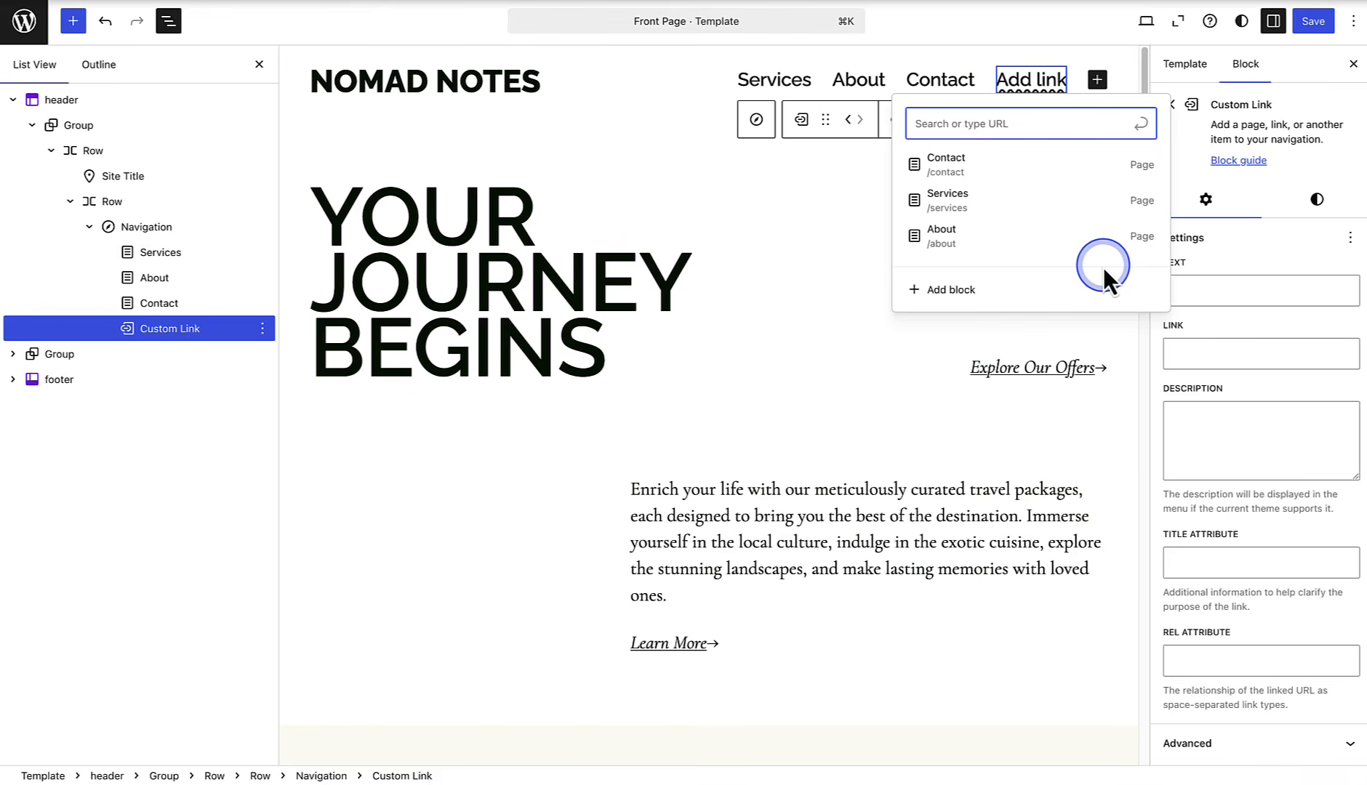
pyautogui.write('Beyond')
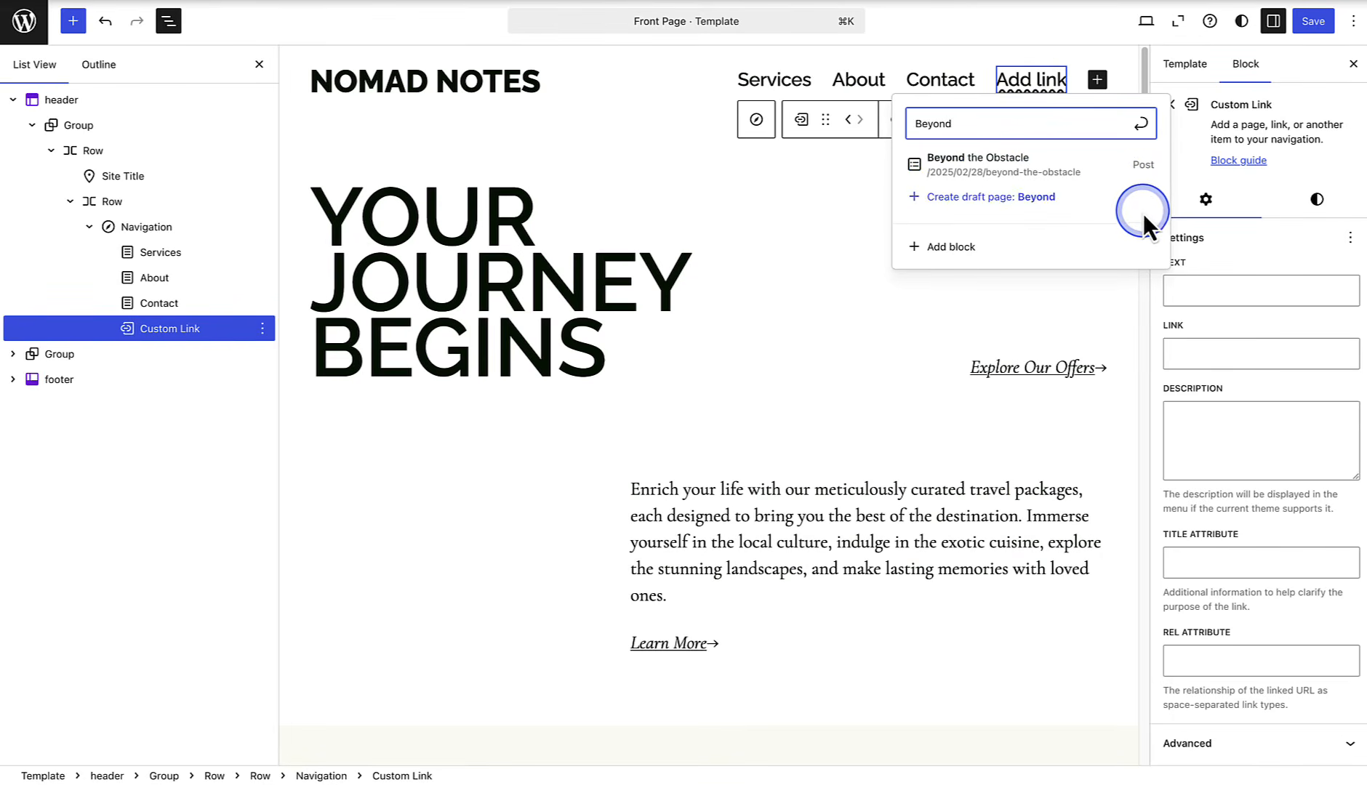
pyautogui.press('BackSpace')
pyautogui.press('BackSpace')
pyautogui.press('BackSpace')
pyautogui.press('BackSpace')
pyautogui.press('BackSpace')
pyautogui.press('BackSpace')
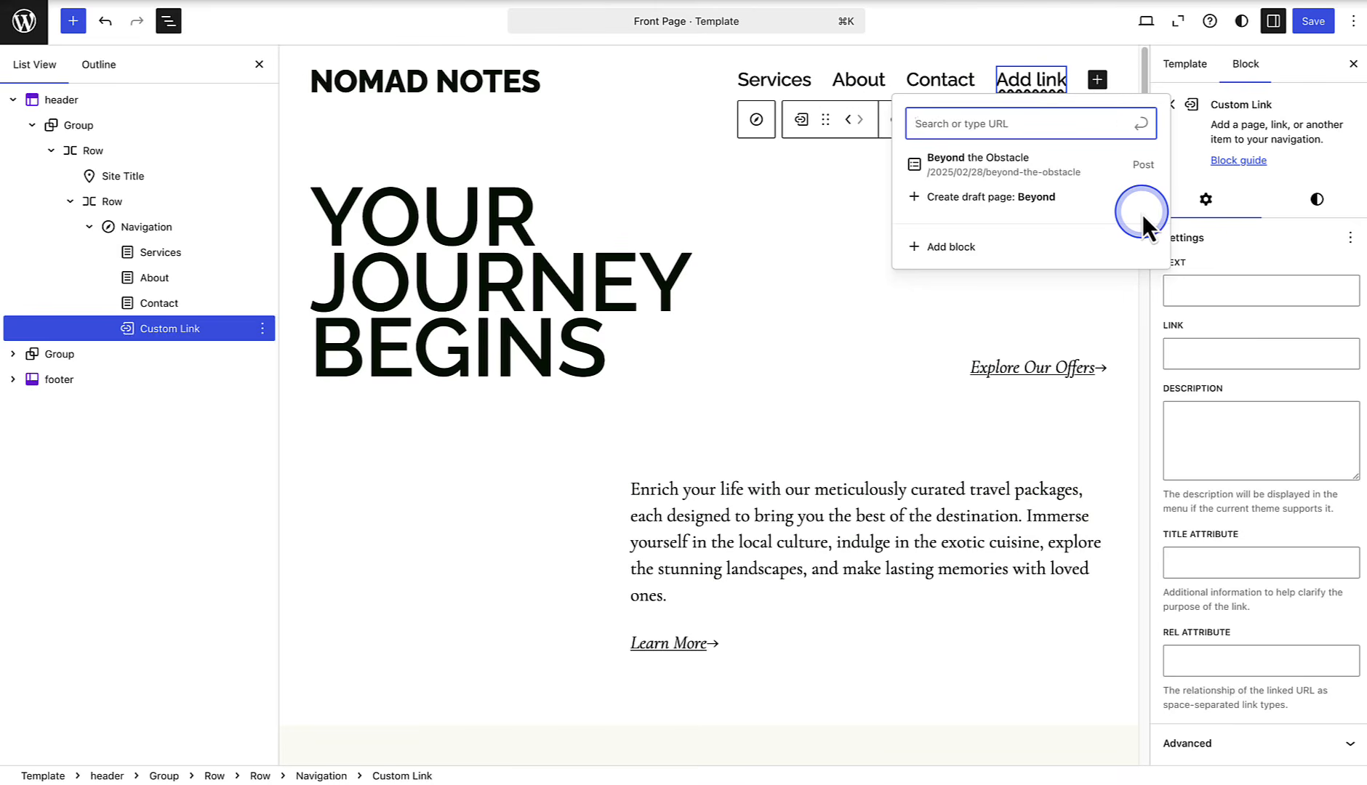
pyautogui.write('Travel Guides')
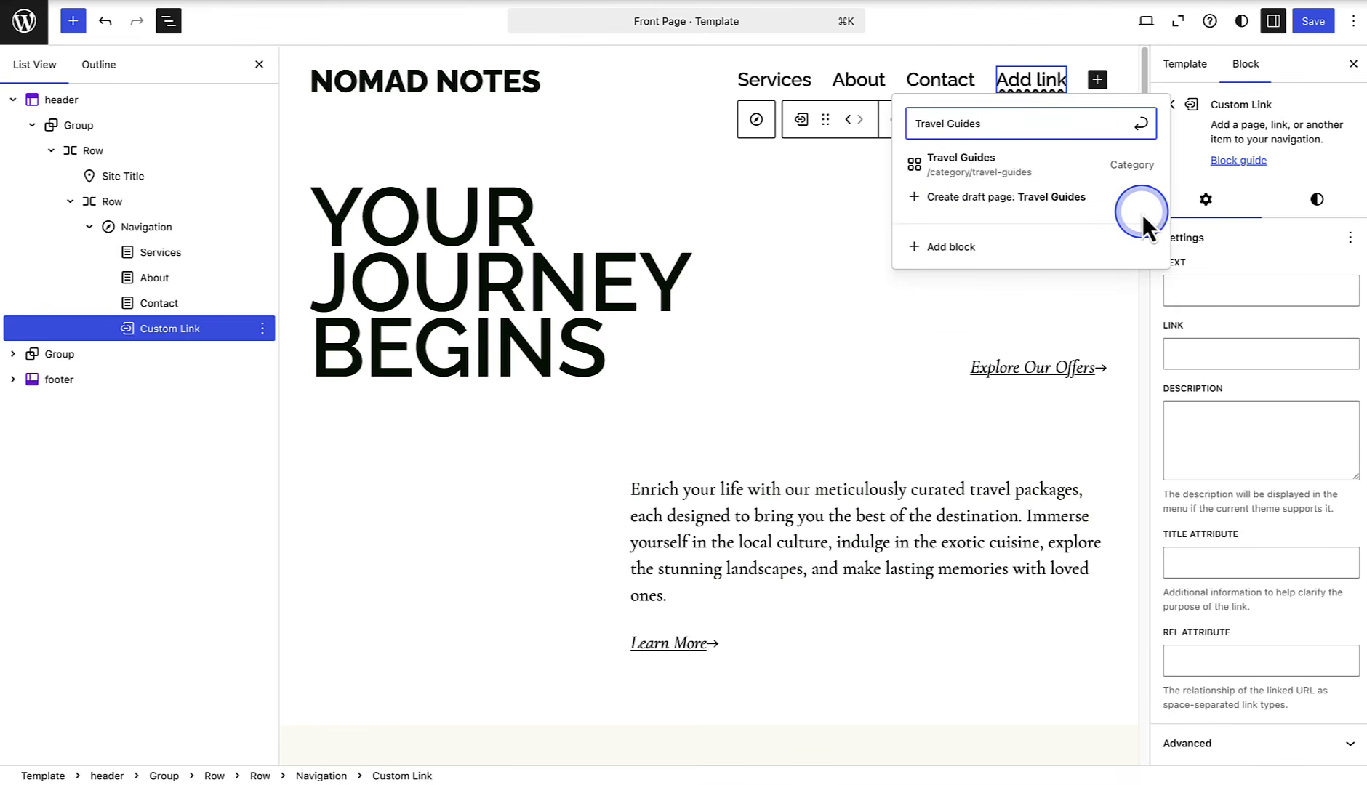
pyautogui.click(980, 167)
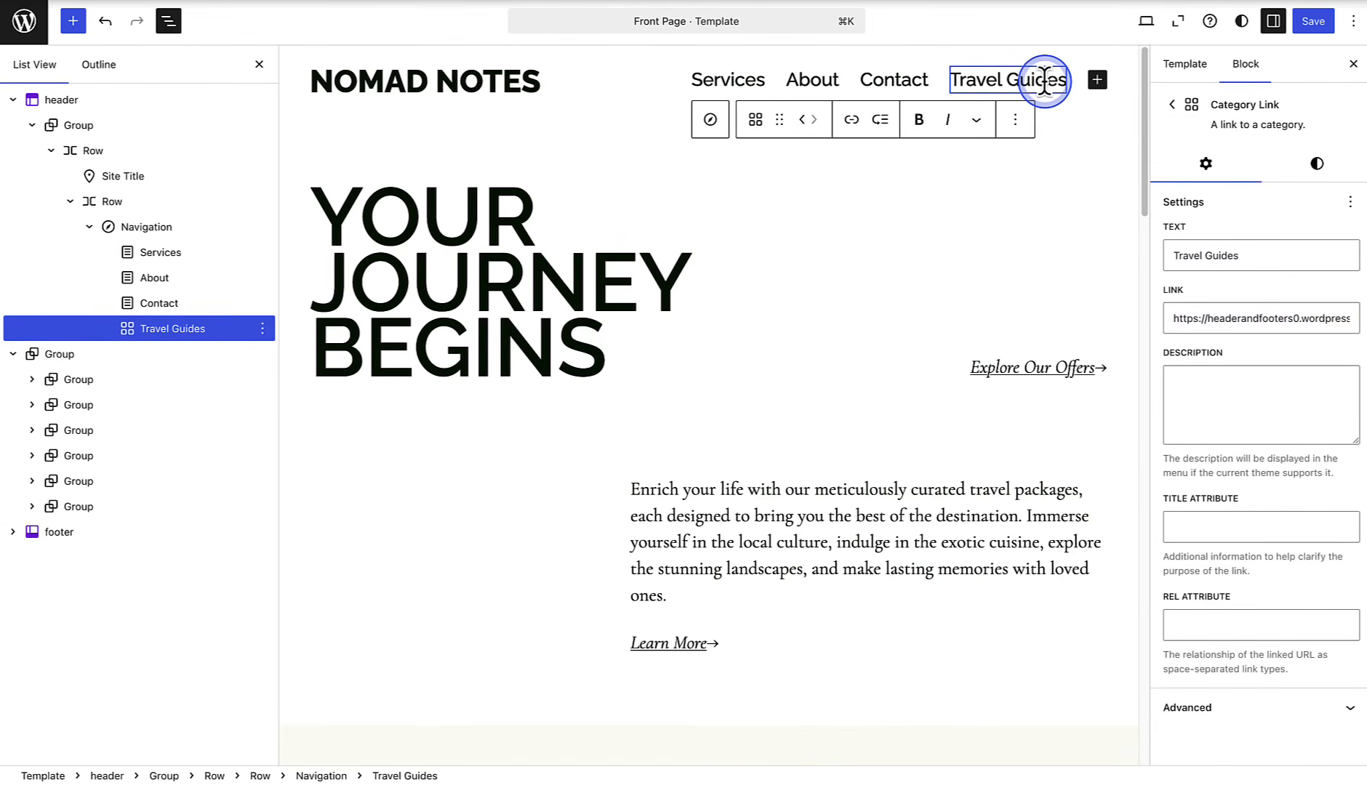
# Delete the Travel Guides link from the header navigation
pyautogui.click(1016, 120)
pyautogui.click(1029, 501)
pyautogui.click(1029, 499)
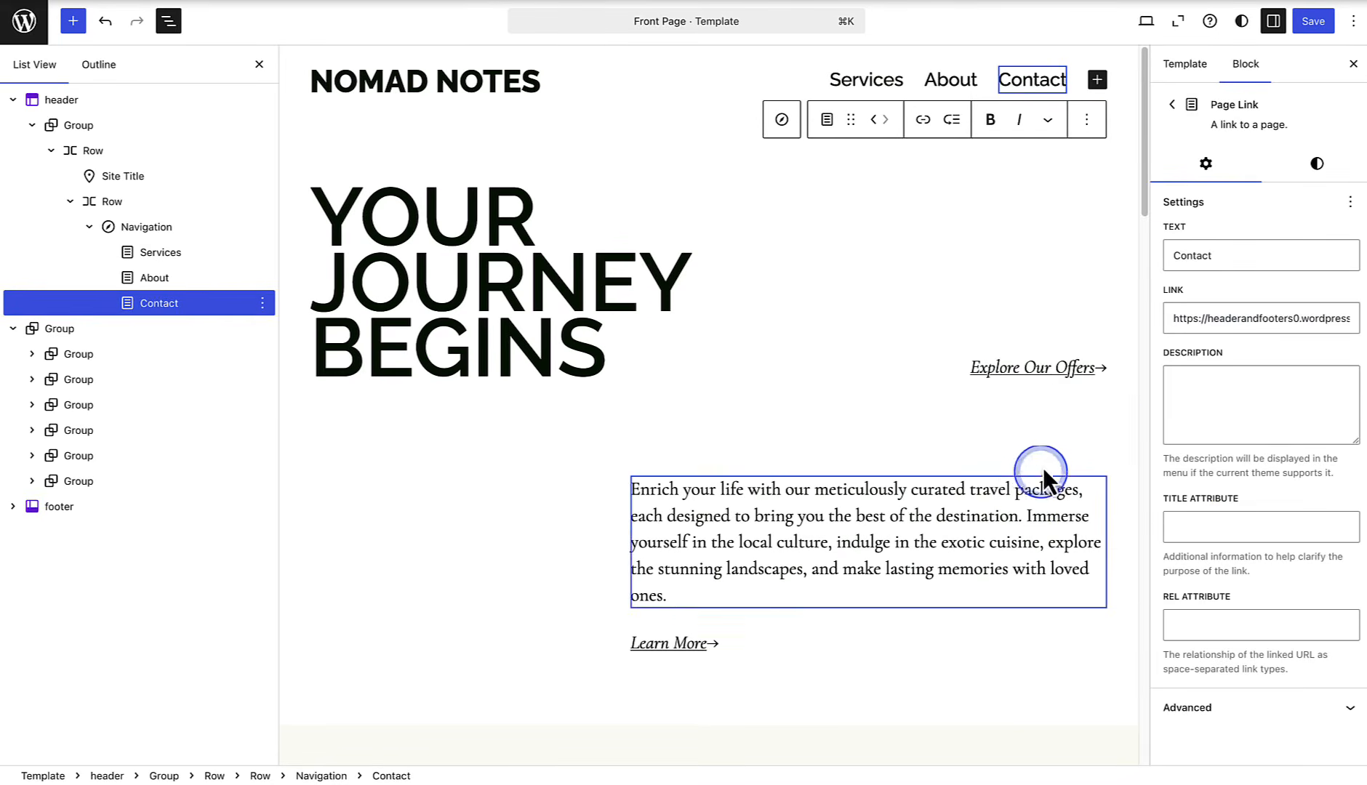
# Add a custom link named YouTube after Contact in the header navigation and set its link to "URL"
pyautogui.click(1098, 79)
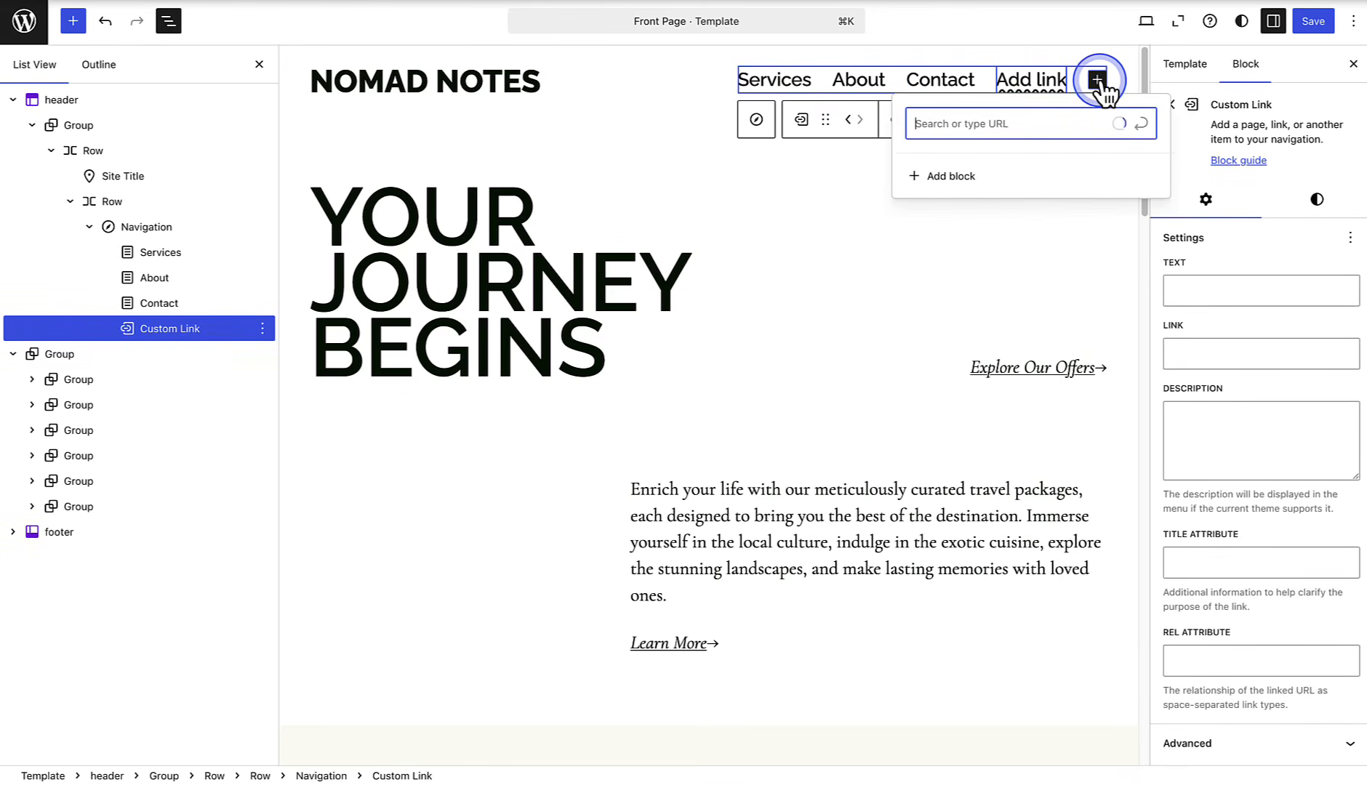
pyautogui.write('YouTube')
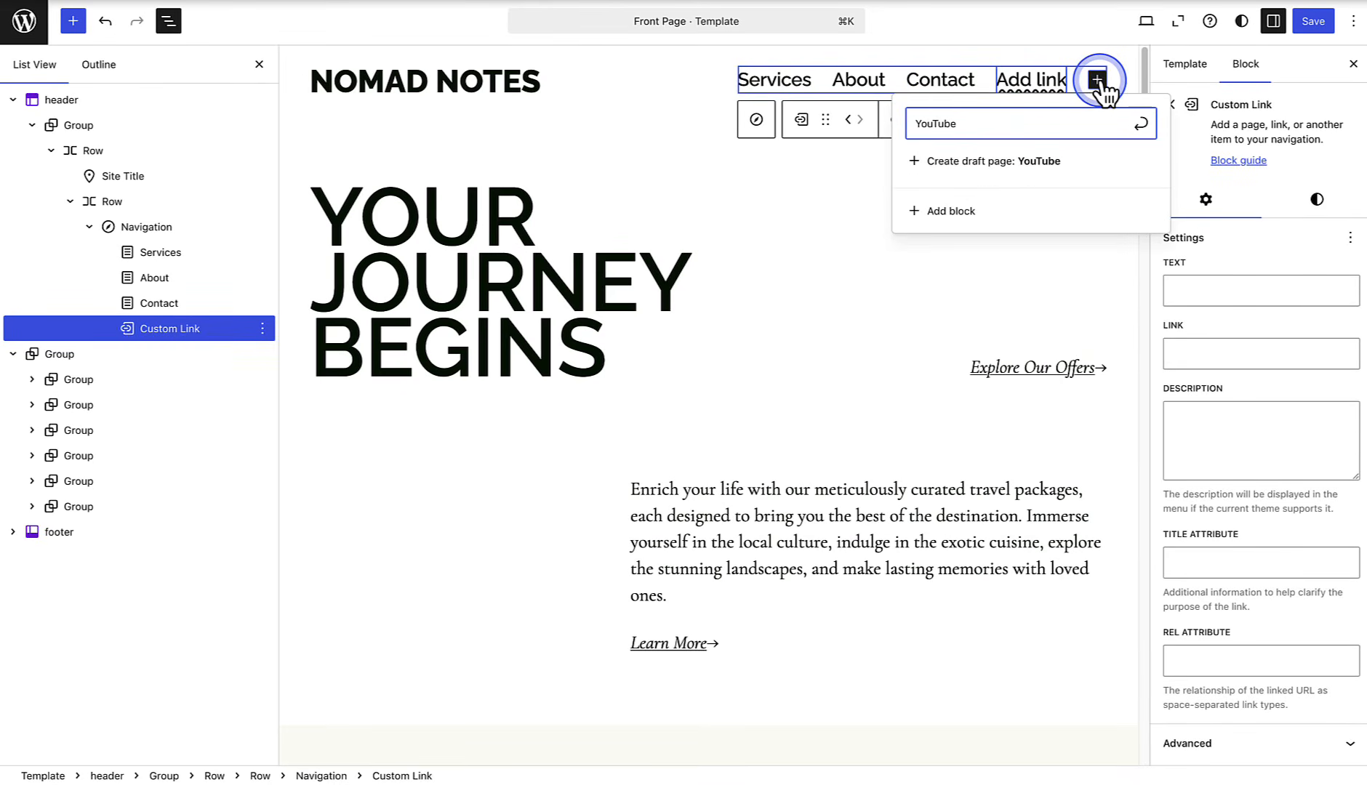
pyautogui.click(1141, 124)
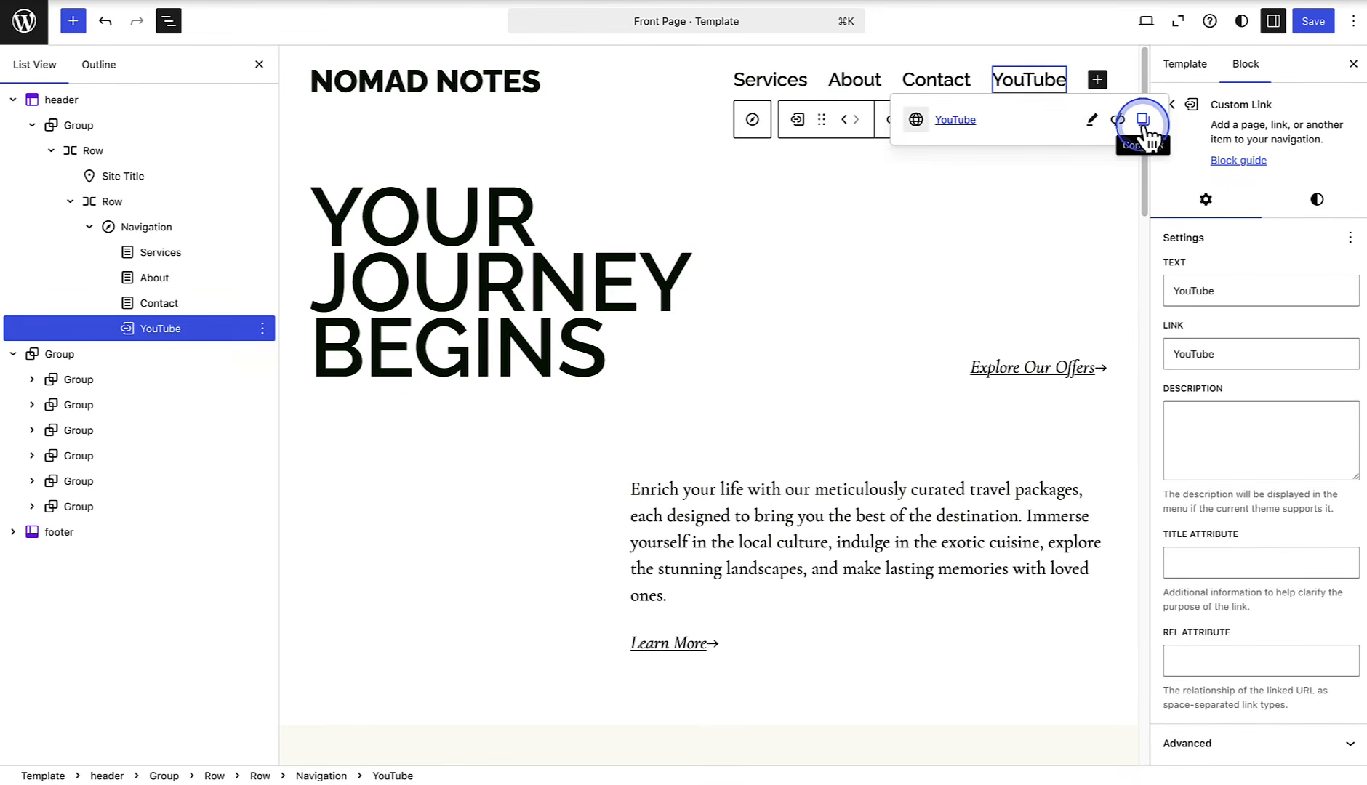
pyautogui.moveTo(1172, 354); pyautogui.dragTo(1250, 355)
pyautogui.write('URL')
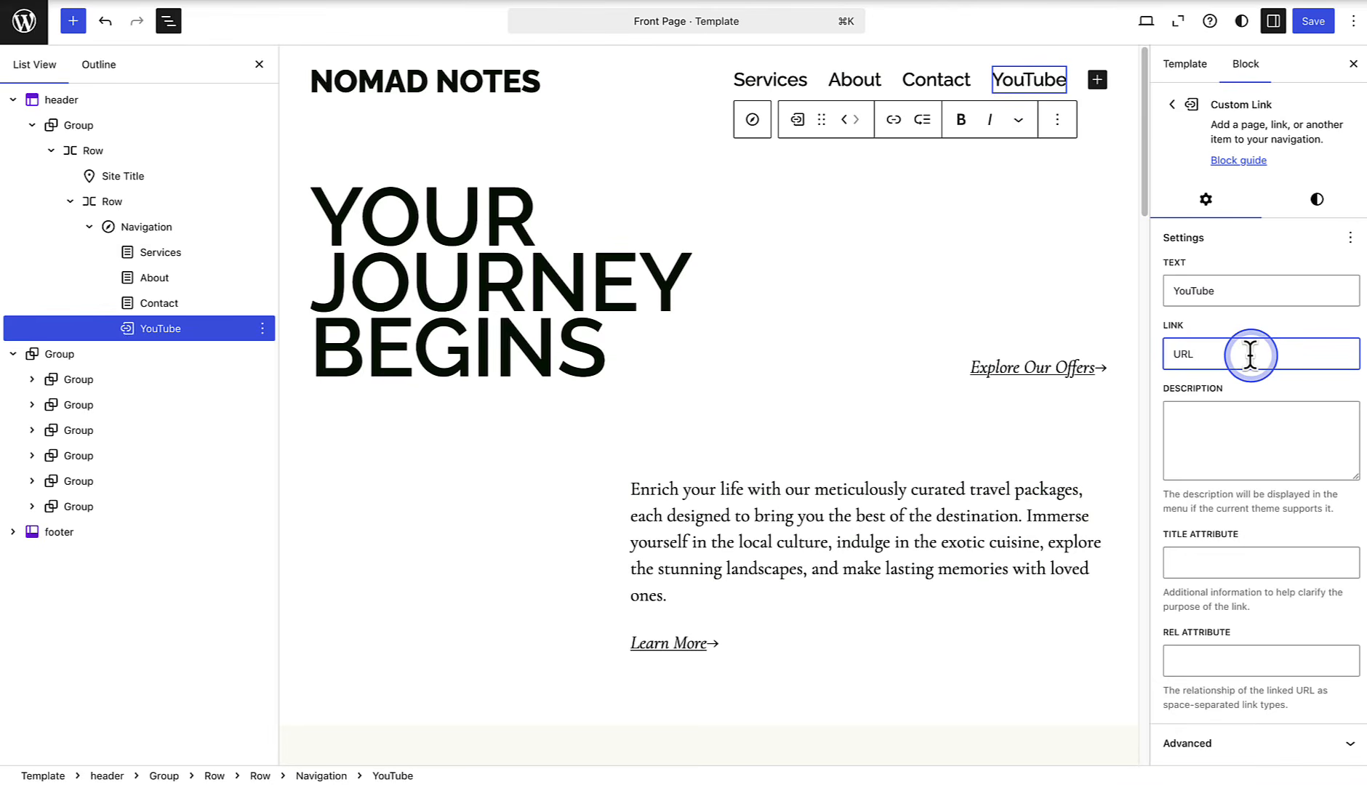
# Delete the YouTube link from the header navigation
pyautogui.click(1058, 119)
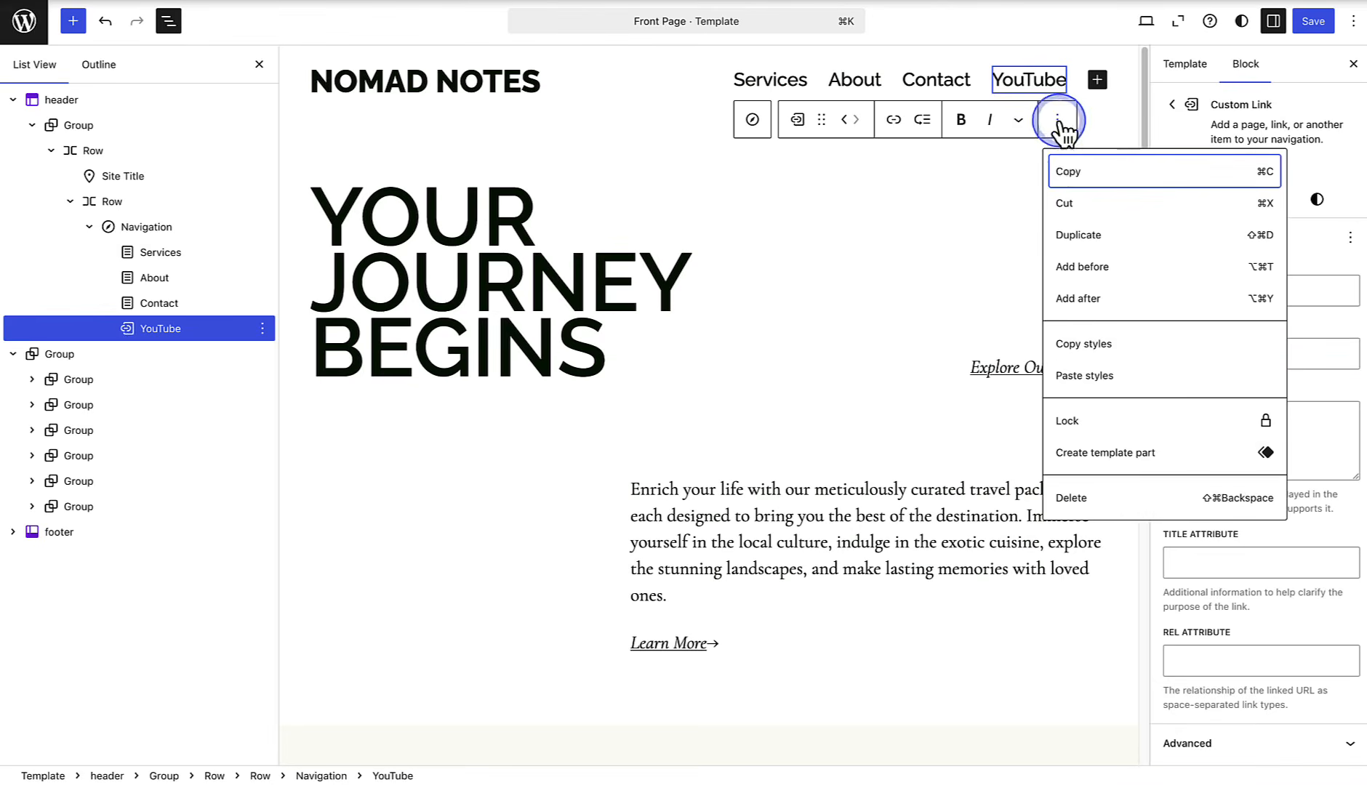
pyautogui.click(1075, 498)
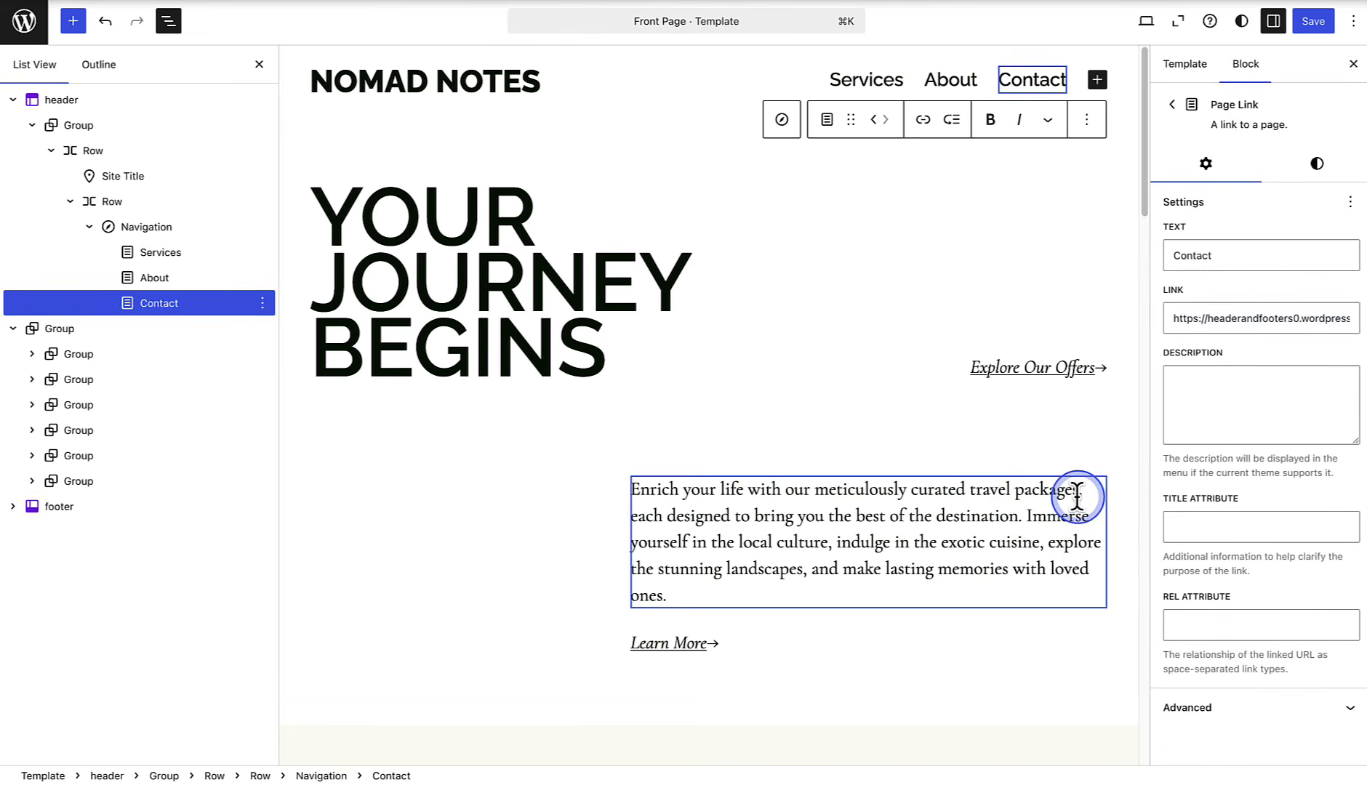
# Browse all available blocks and insert a Home Link before Services in the header navigation
pyautogui.click(1097, 80)
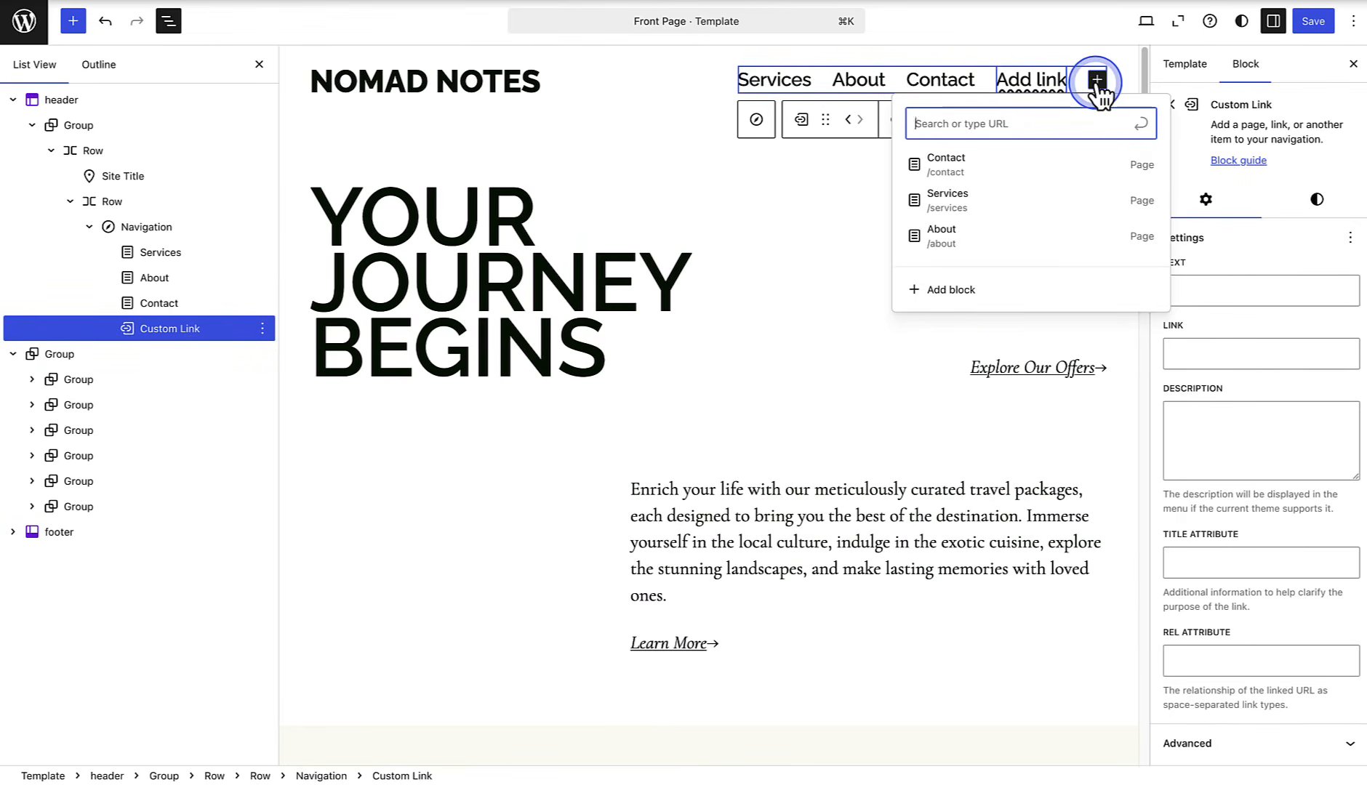
pyautogui.click(946, 291)
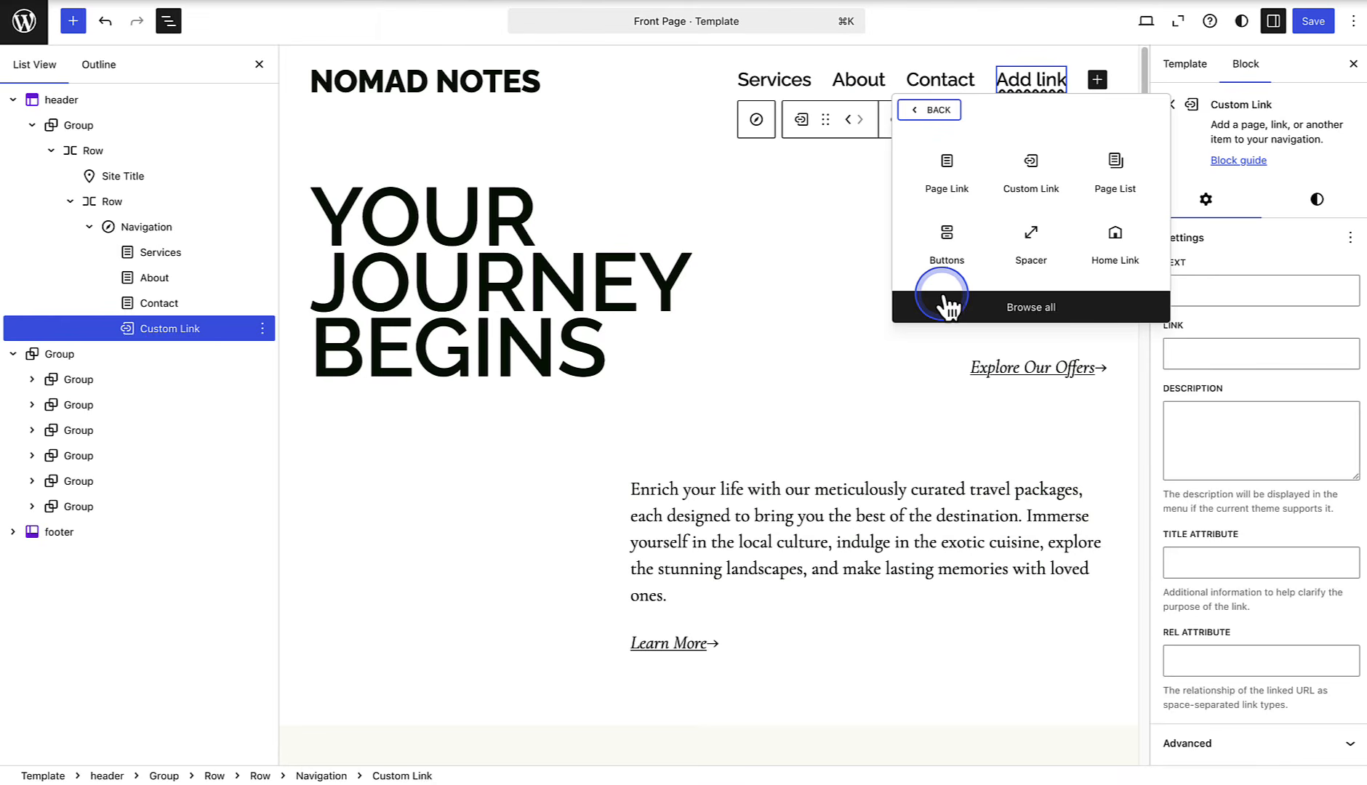
pyautogui.click(1019, 305)
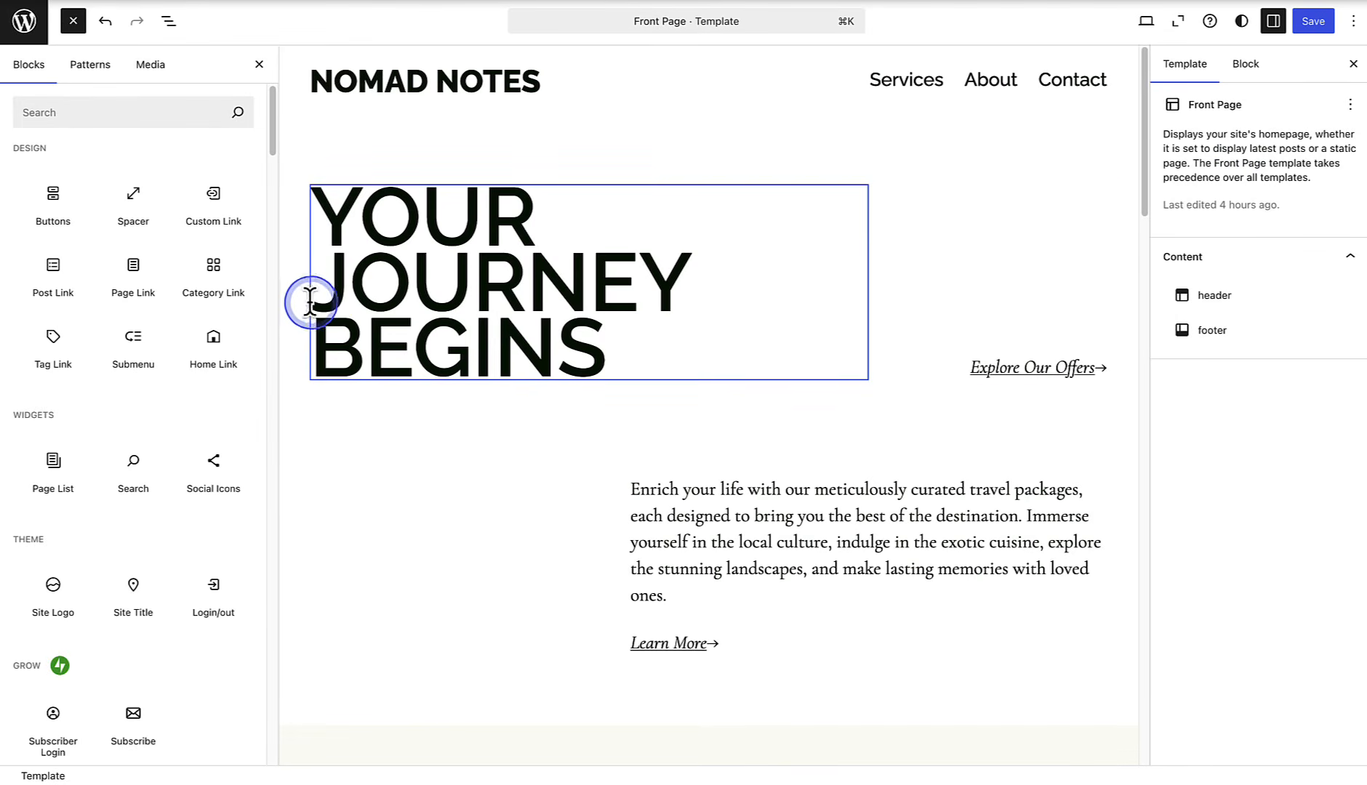
pyautogui.moveTo(272, 147); pyautogui.dragTo(272, 172)
pyautogui.click(215, 161)
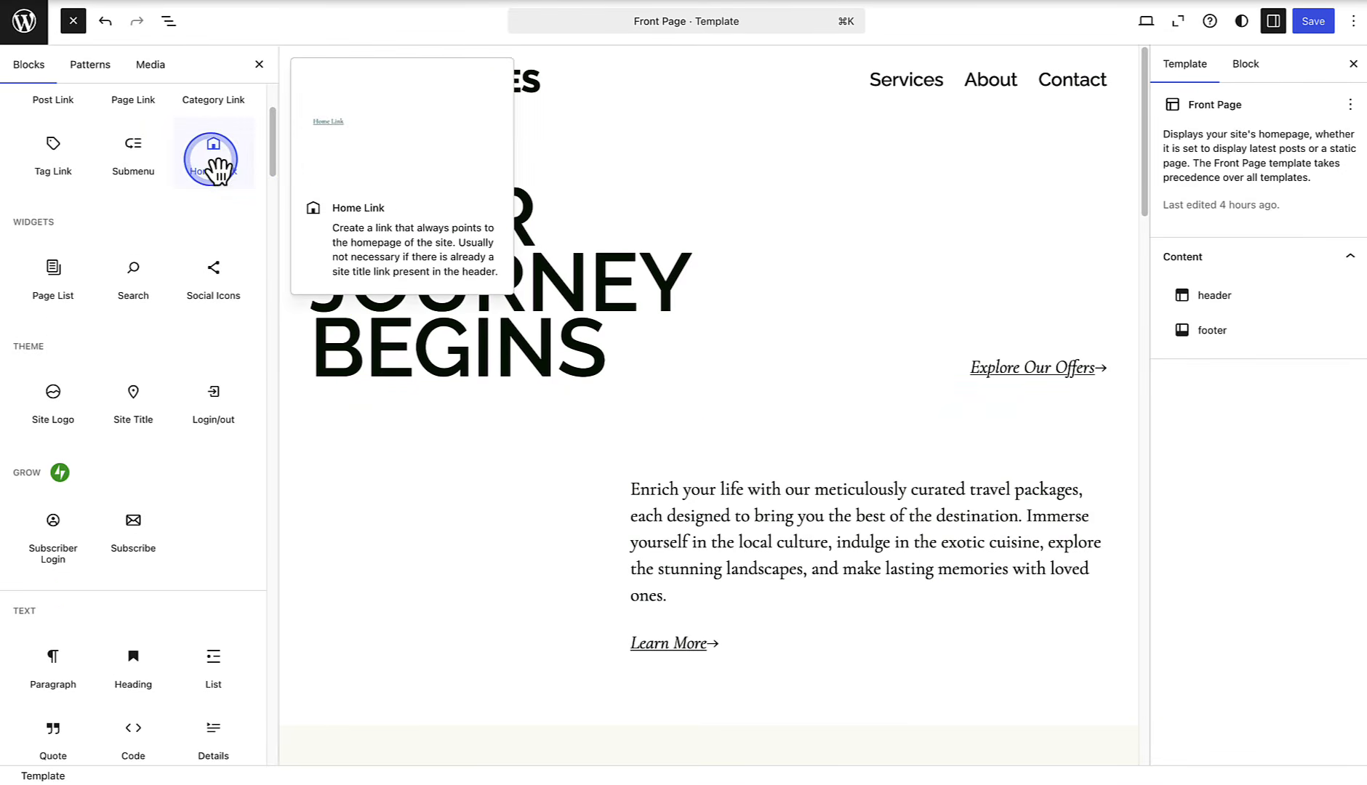
pyautogui.click(214, 161)
pyautogui.moveTo(216, 170); pyautogui.dragTo(873, 134)
pyautogui.click(867, 121)
pyautogui.click(867, 121)
pyautogui.click(867, 121)
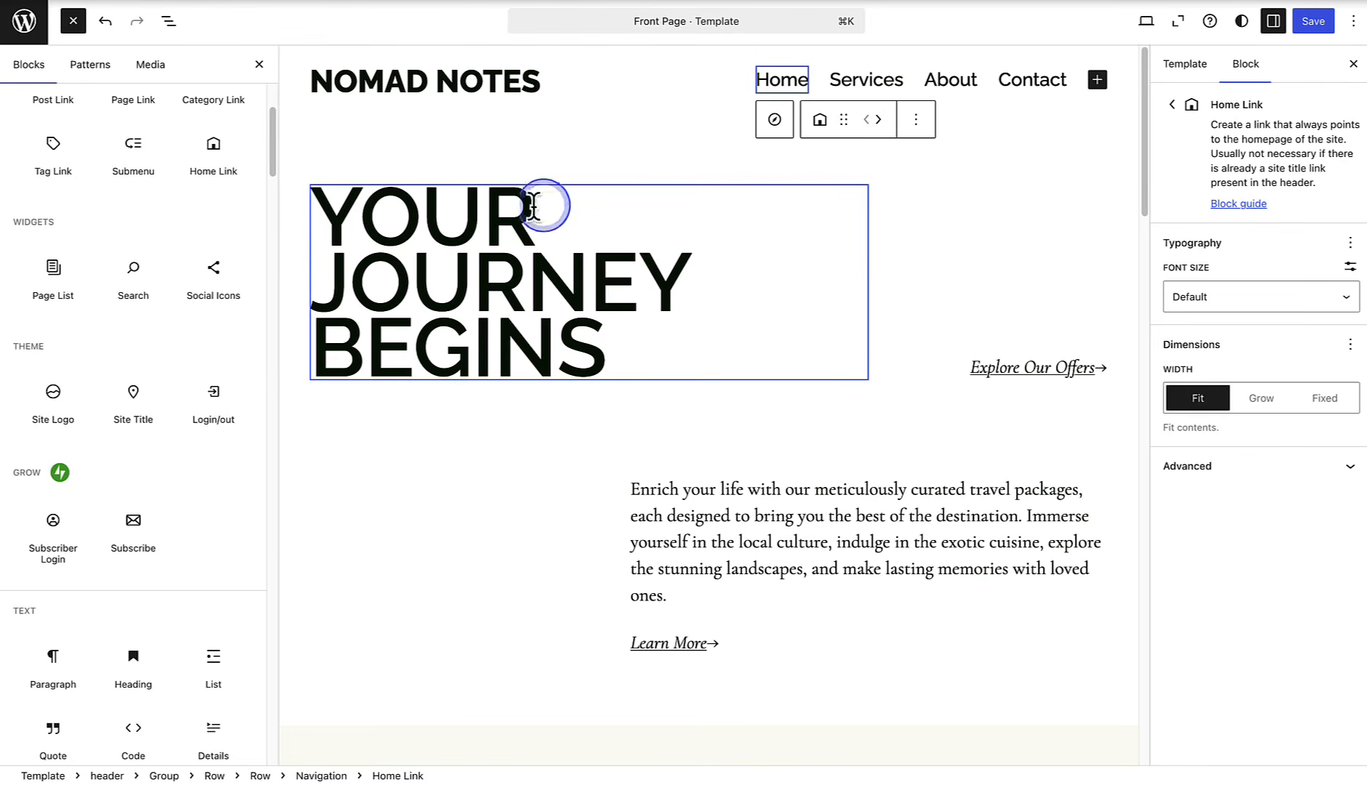
# Preview the Search and Social Icons blocks and examine the text and link settings of the Contact menu item
pyautogui.moveTo(153, 305)
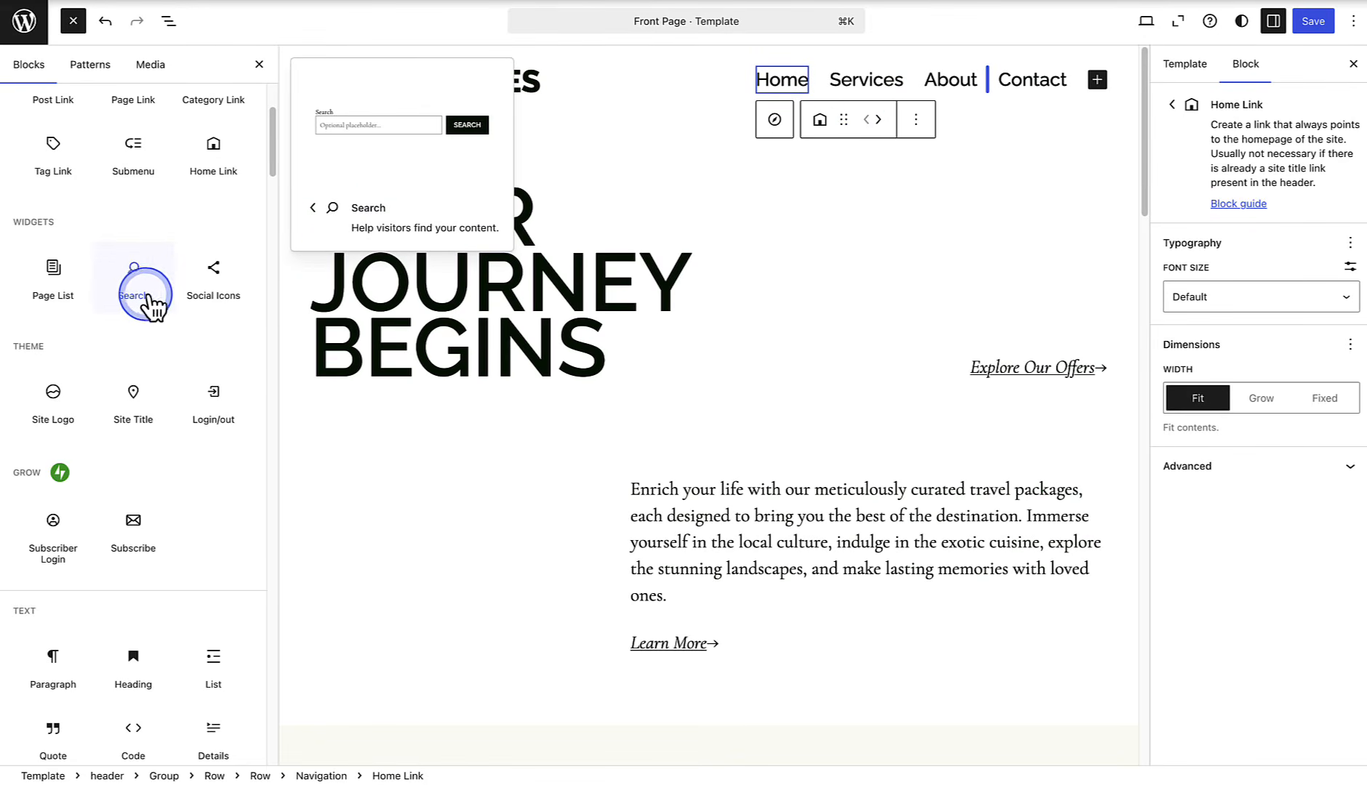
pyautogui.moveTo(224, 302)
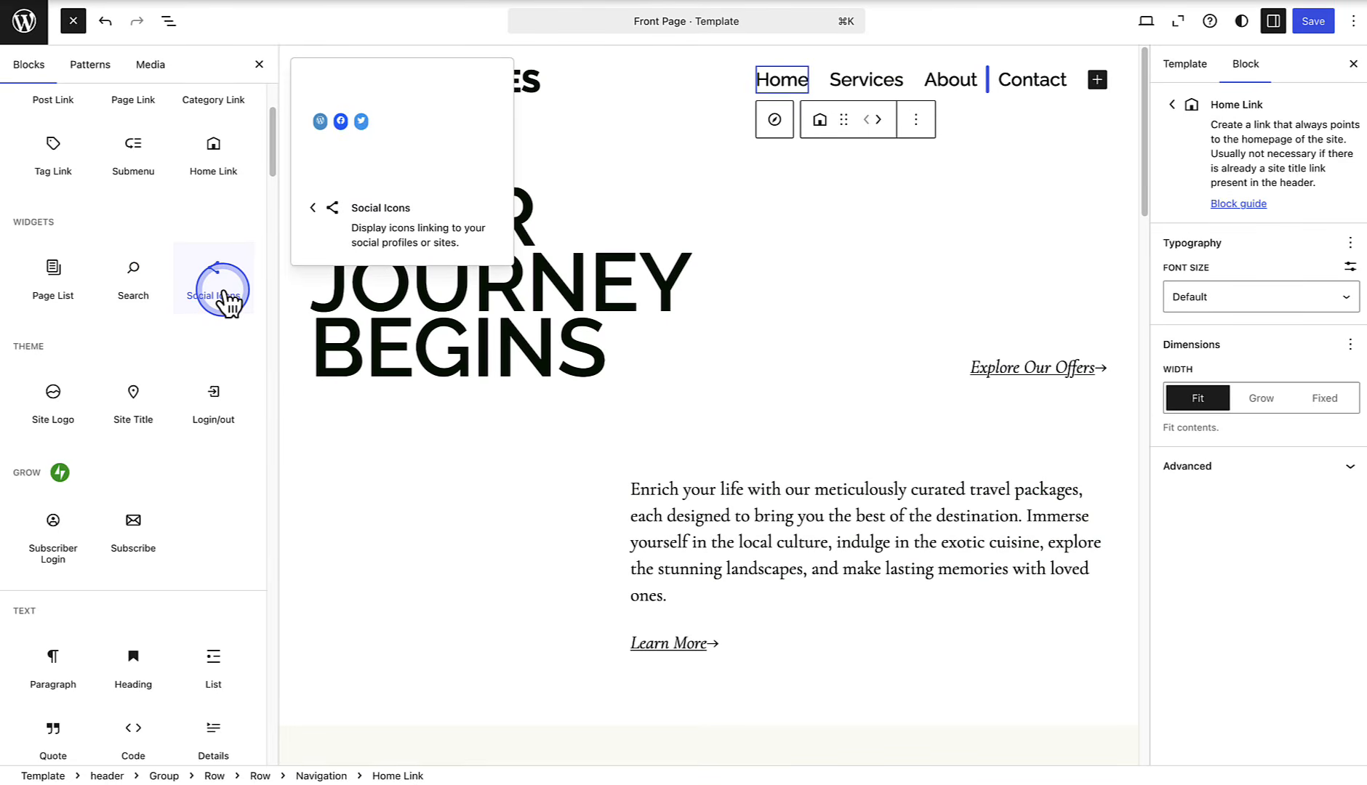
pyautogui.moveTo(225, 299); pyautogui.dragTo(1016, 98)
pyautogui.click(1032, 80)
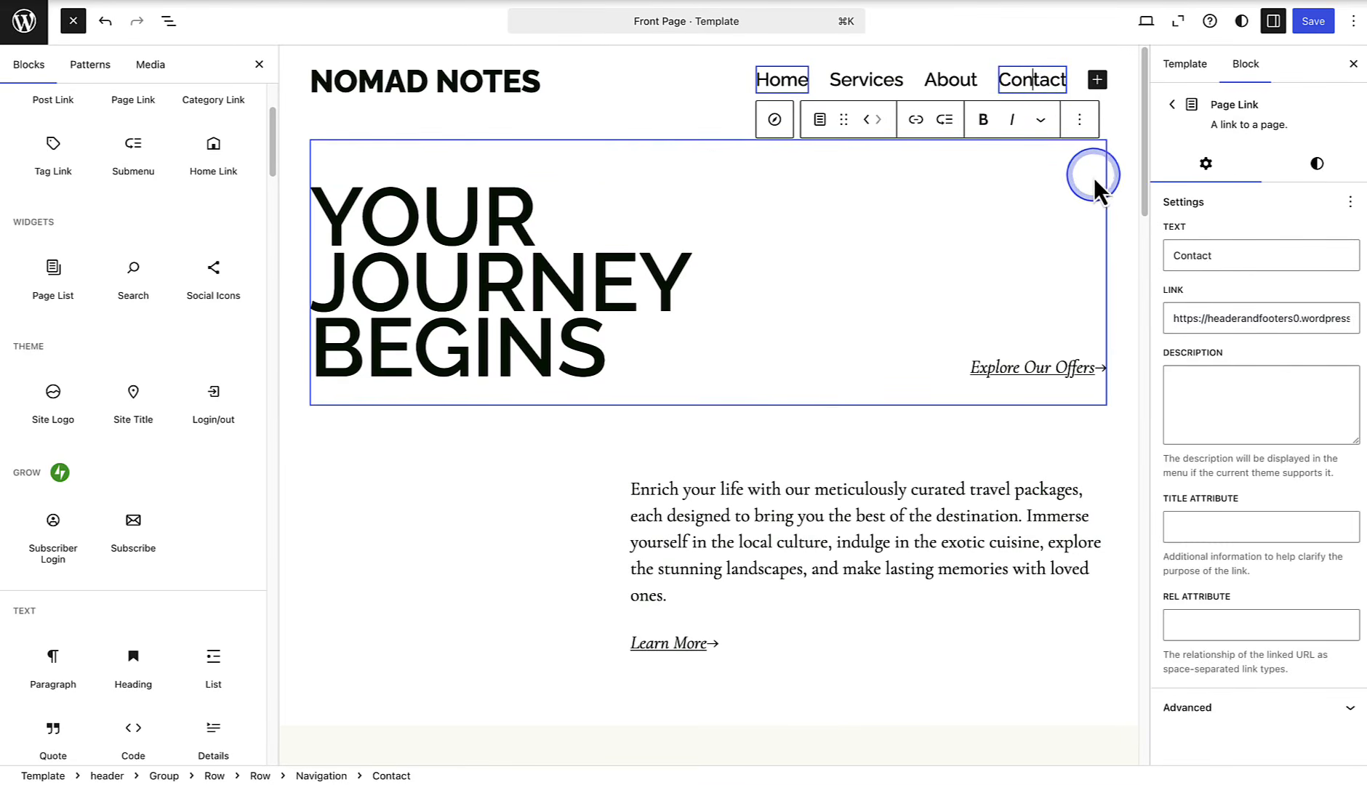
pyautogui.moveTo(1168, 318); pyautogui.dragTo(1361, 320)
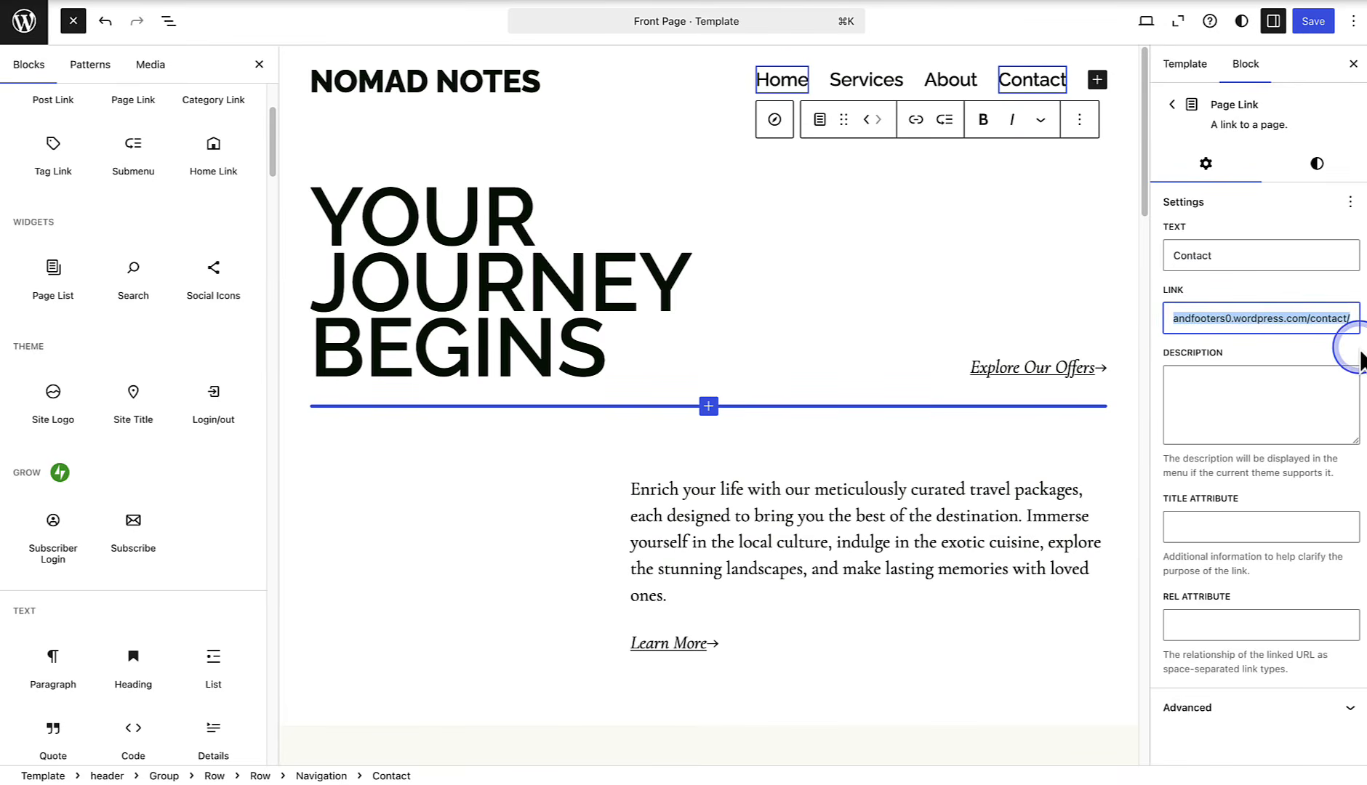
# Try bold formatting on the Contact link text in the header navigation
pyautogui.click(1030, 80)
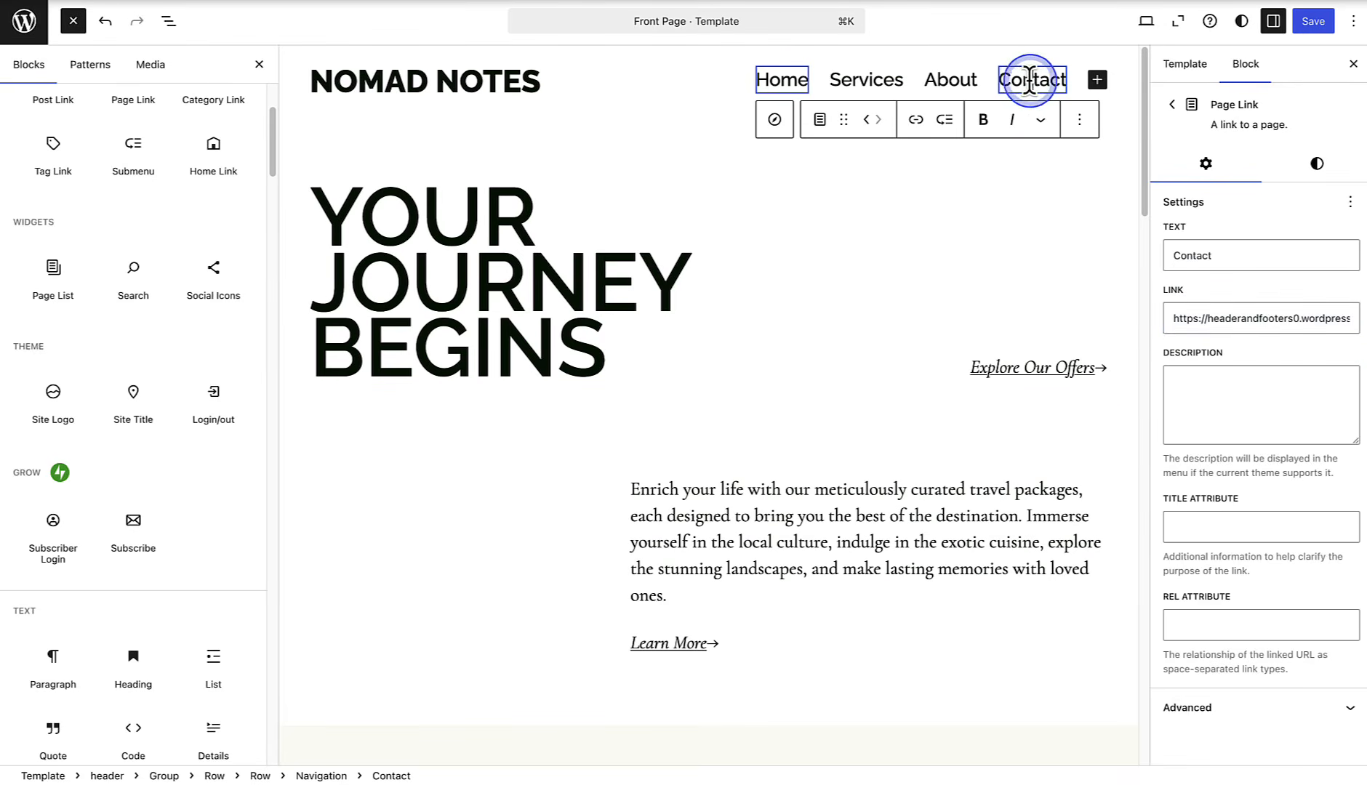
pyautogui.moveTo(1006, 80); pyautogui.dragTo(1067, 81)
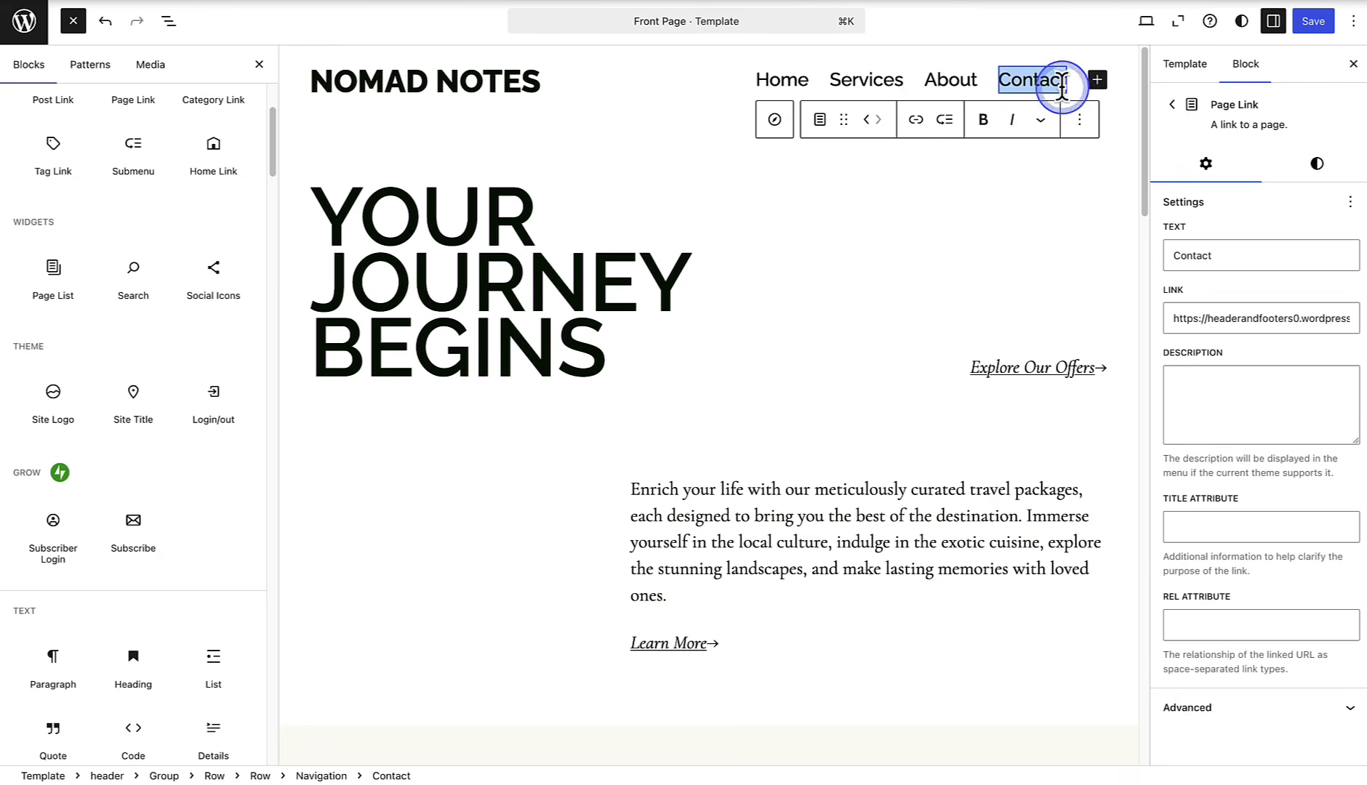
pyautogui.click(983, 121)
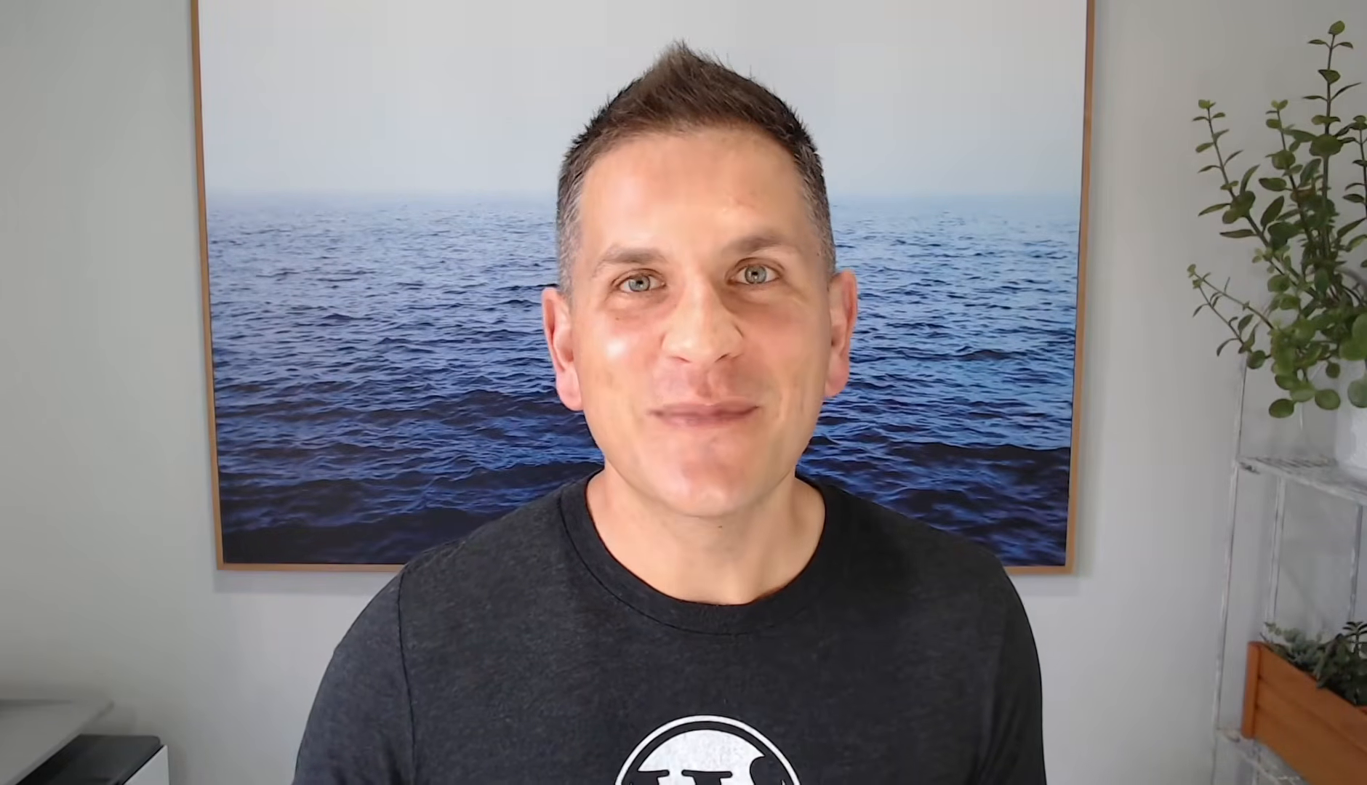
# Select the whole Navigation block in the header and open its layout and display settings
pyautogui.click(719, 86)
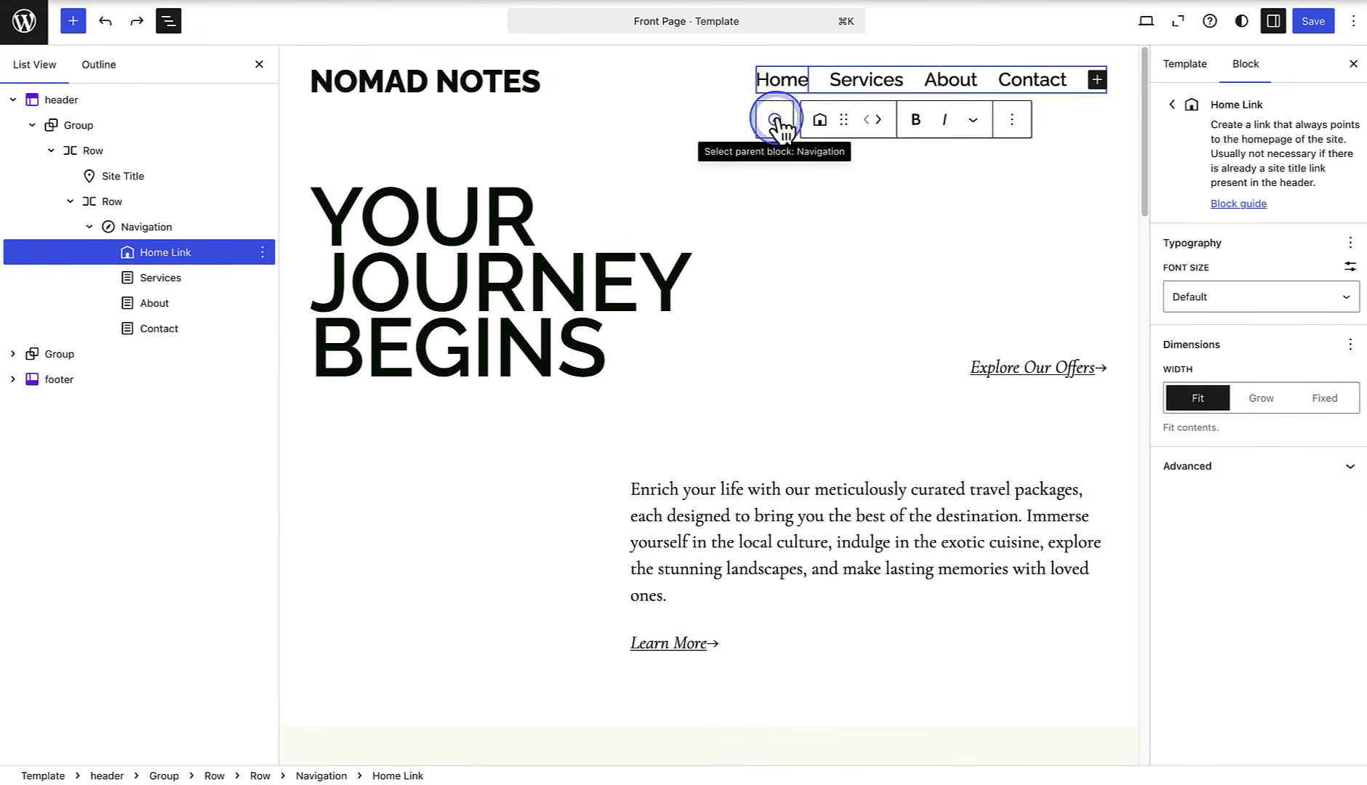
pyautogui.click(775, 120)
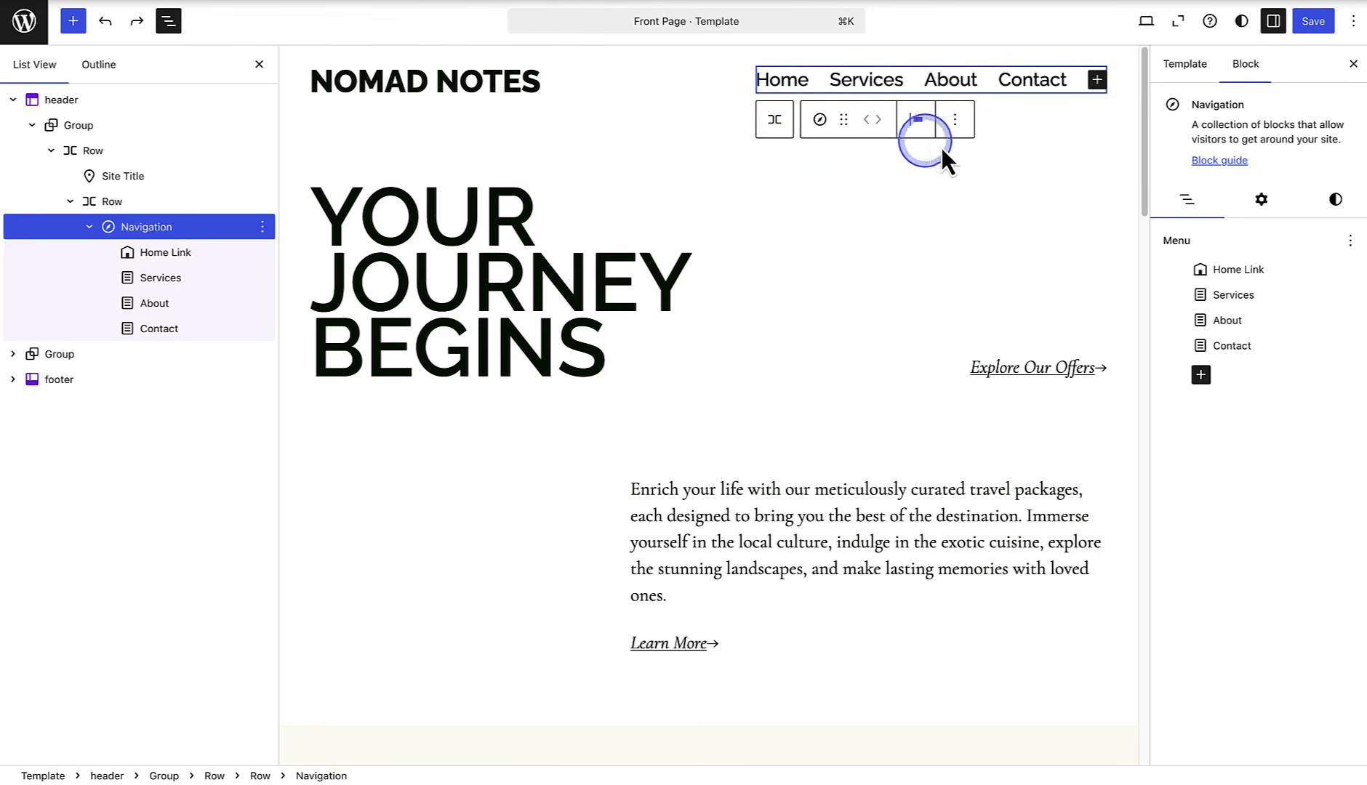
pyautogui.click(1264, 207)
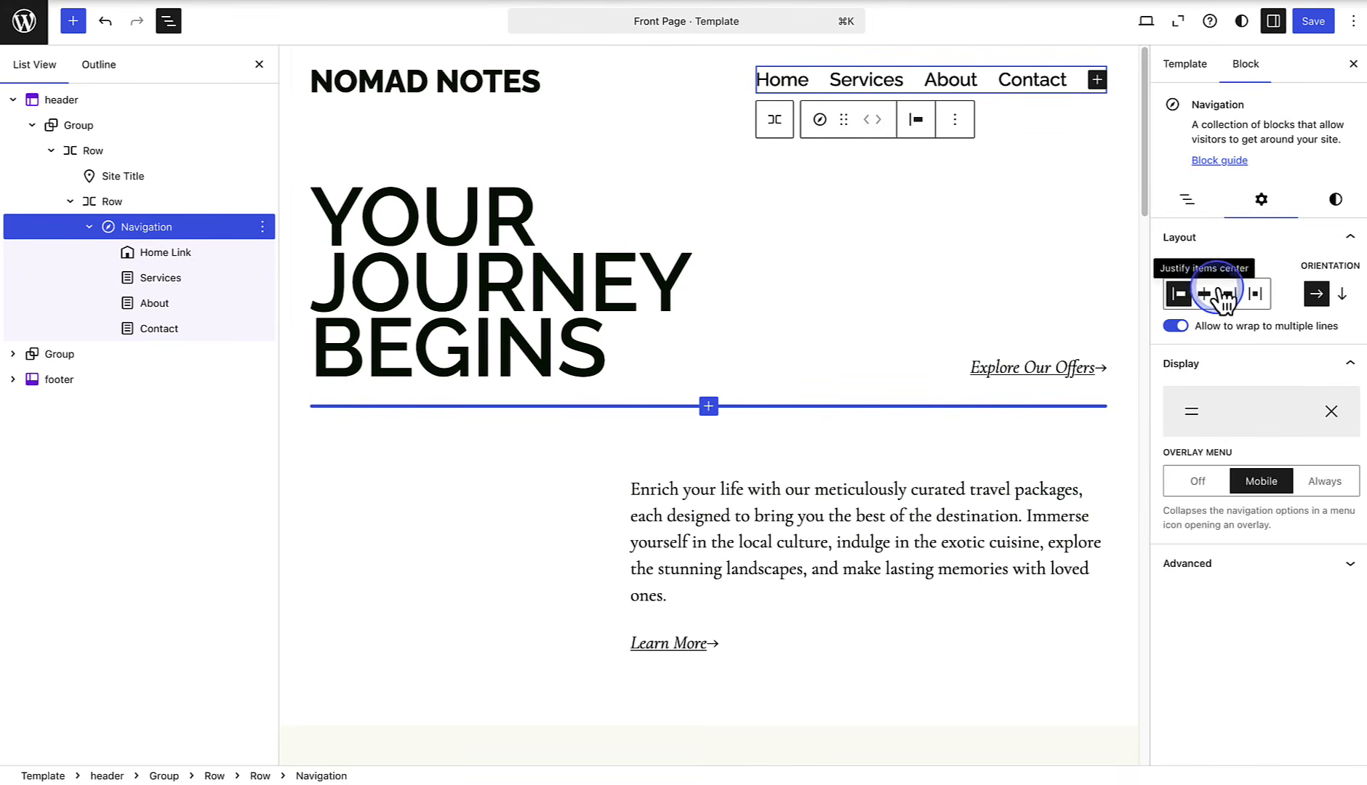
# Try a vertical orientation for the navigation menu and restore the horizontal one
pyautogui.click(1344, 295)
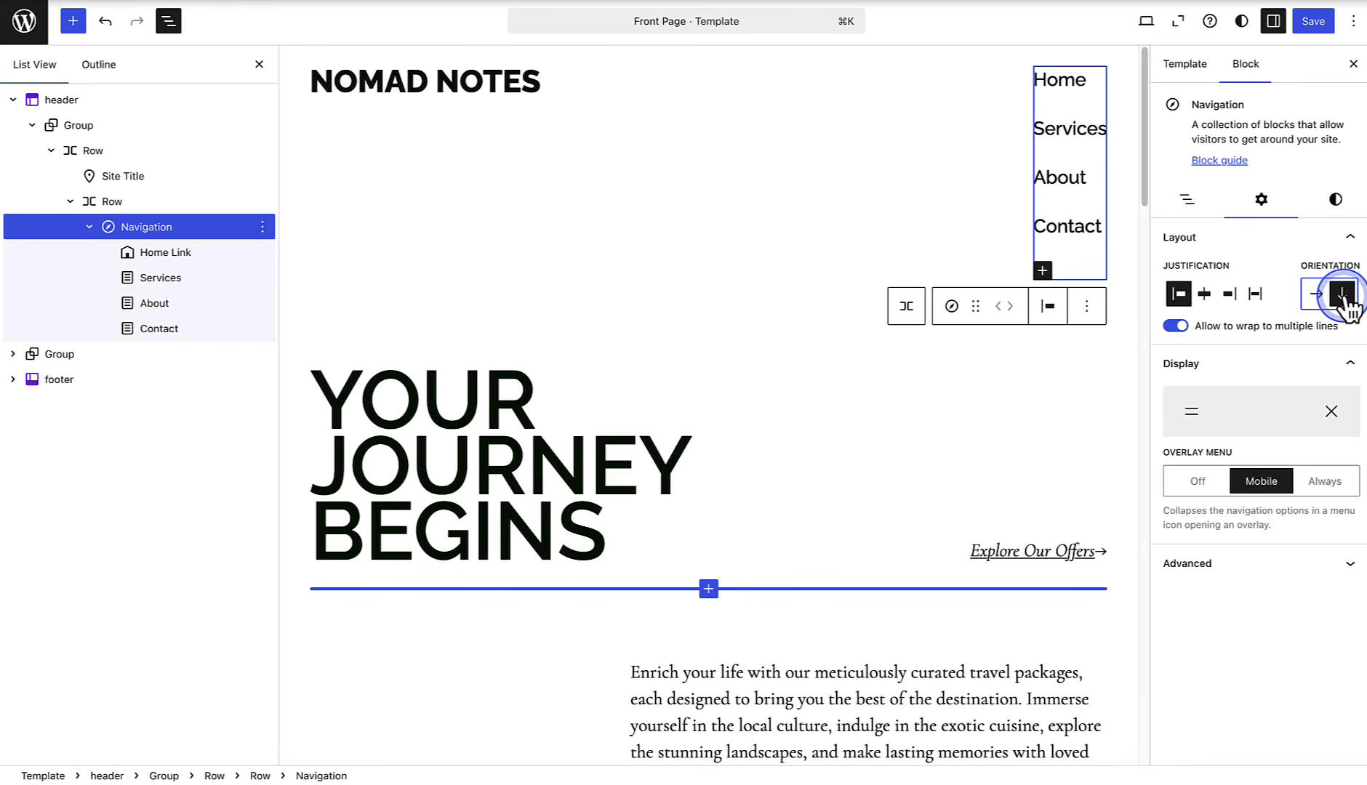
pyautogui.click(1317, 295)
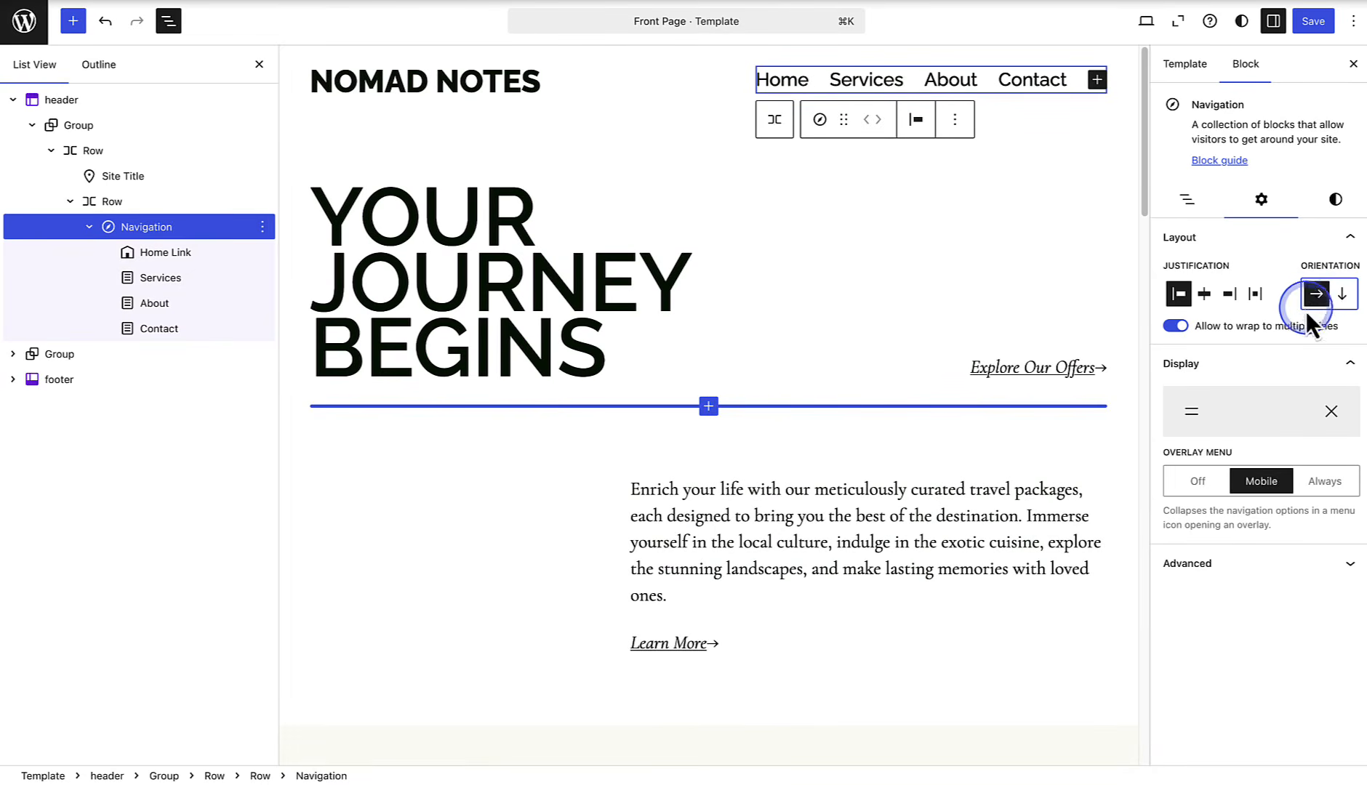
# Try the three-line menu icon and the Always overlay option, returning to the two-line icon and Mobile overlay
pyautogui.click(1282, 414)
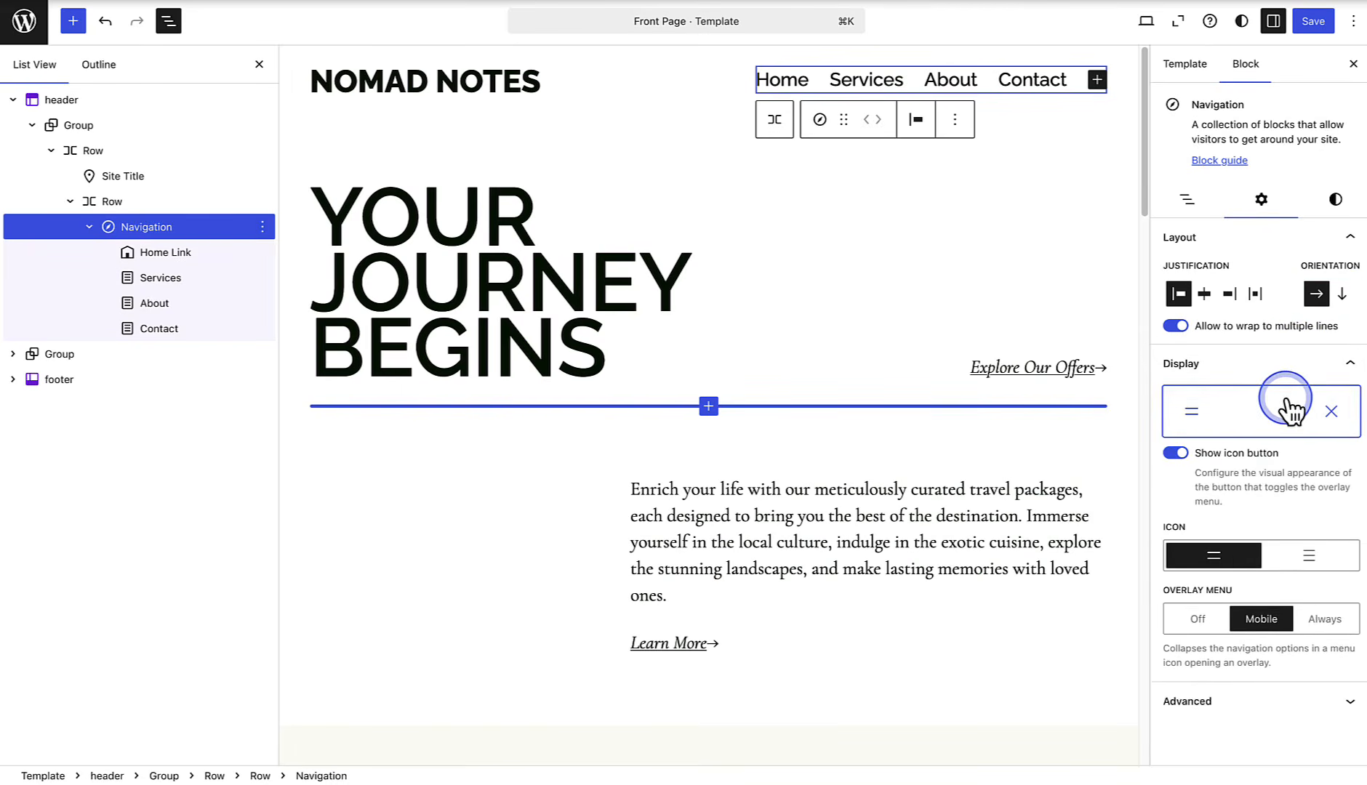
pyautogui.click(1312, 557)
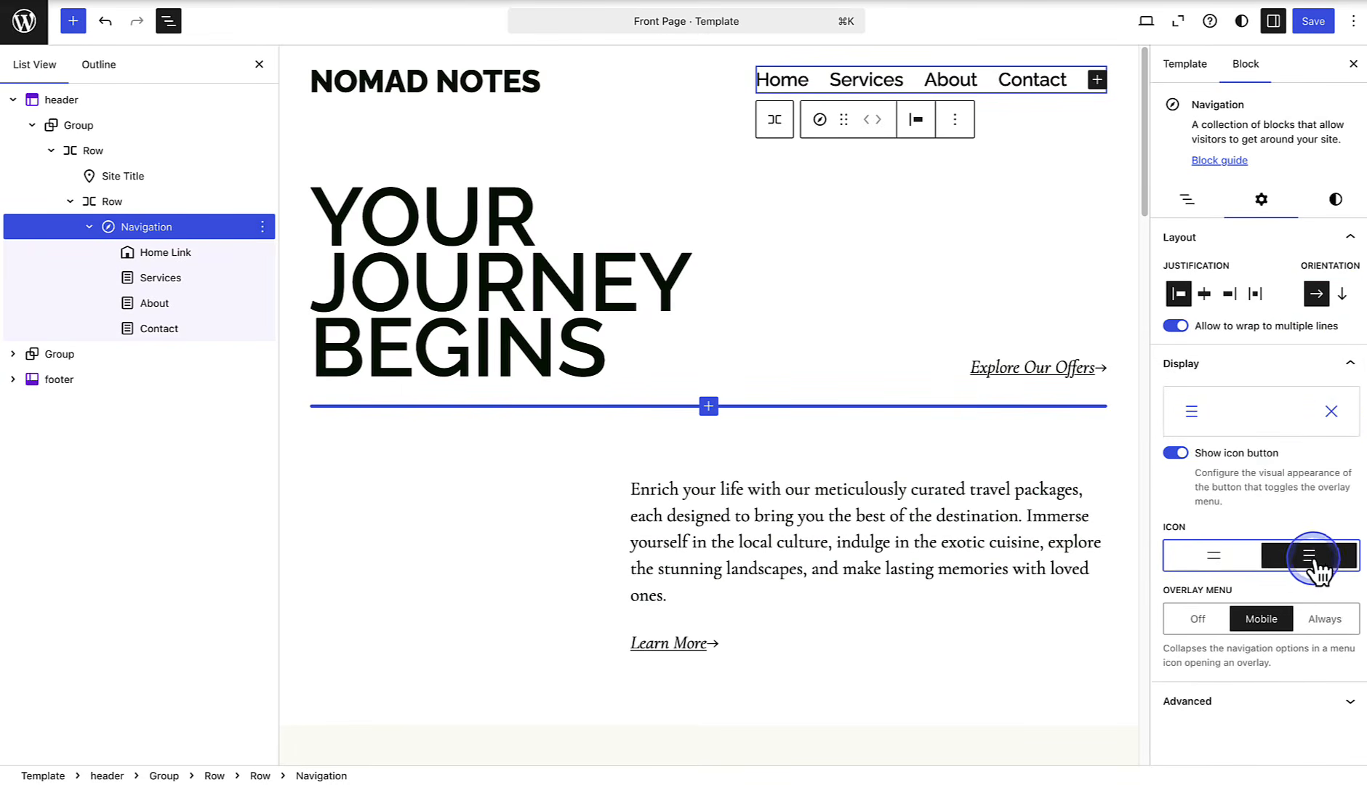
pyautogui.click(1229, 555)
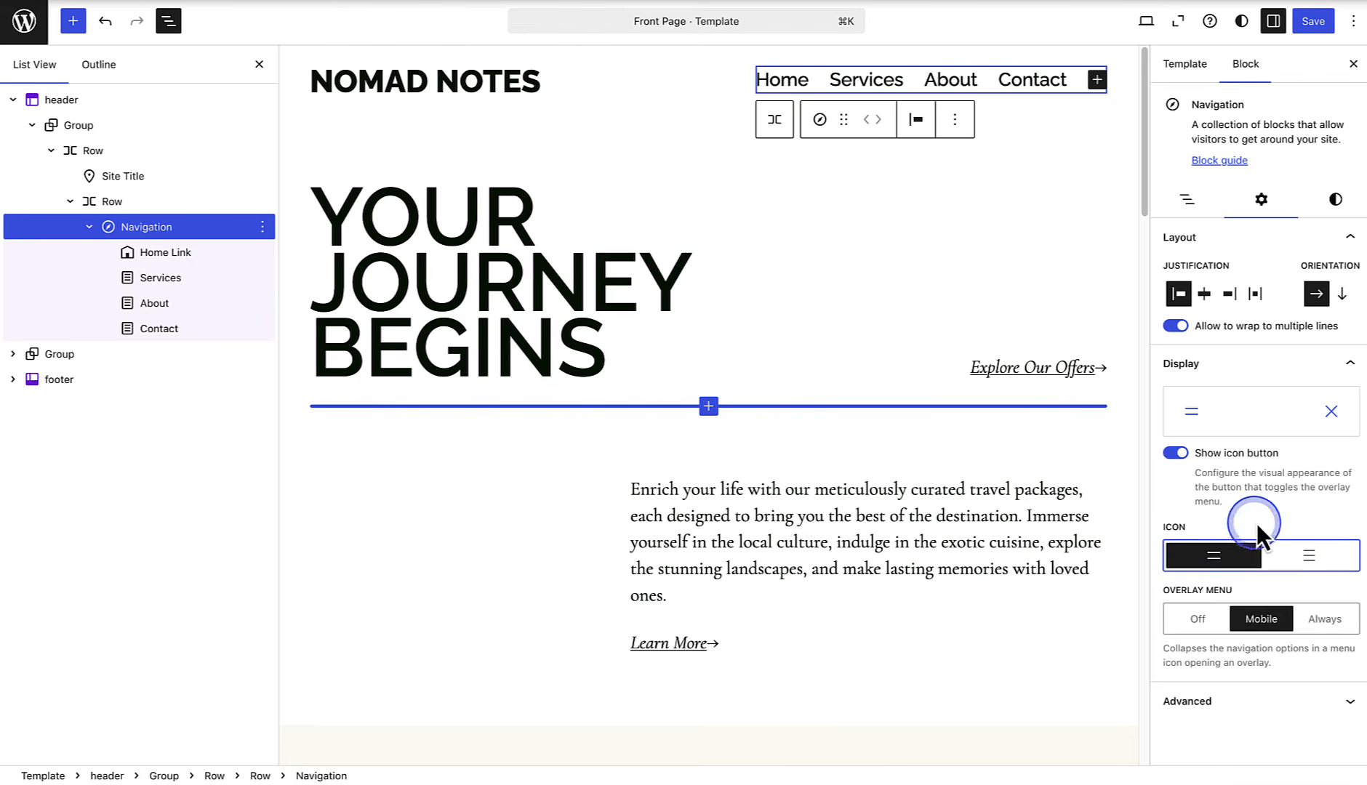
pyautogui.click(1332, 413)
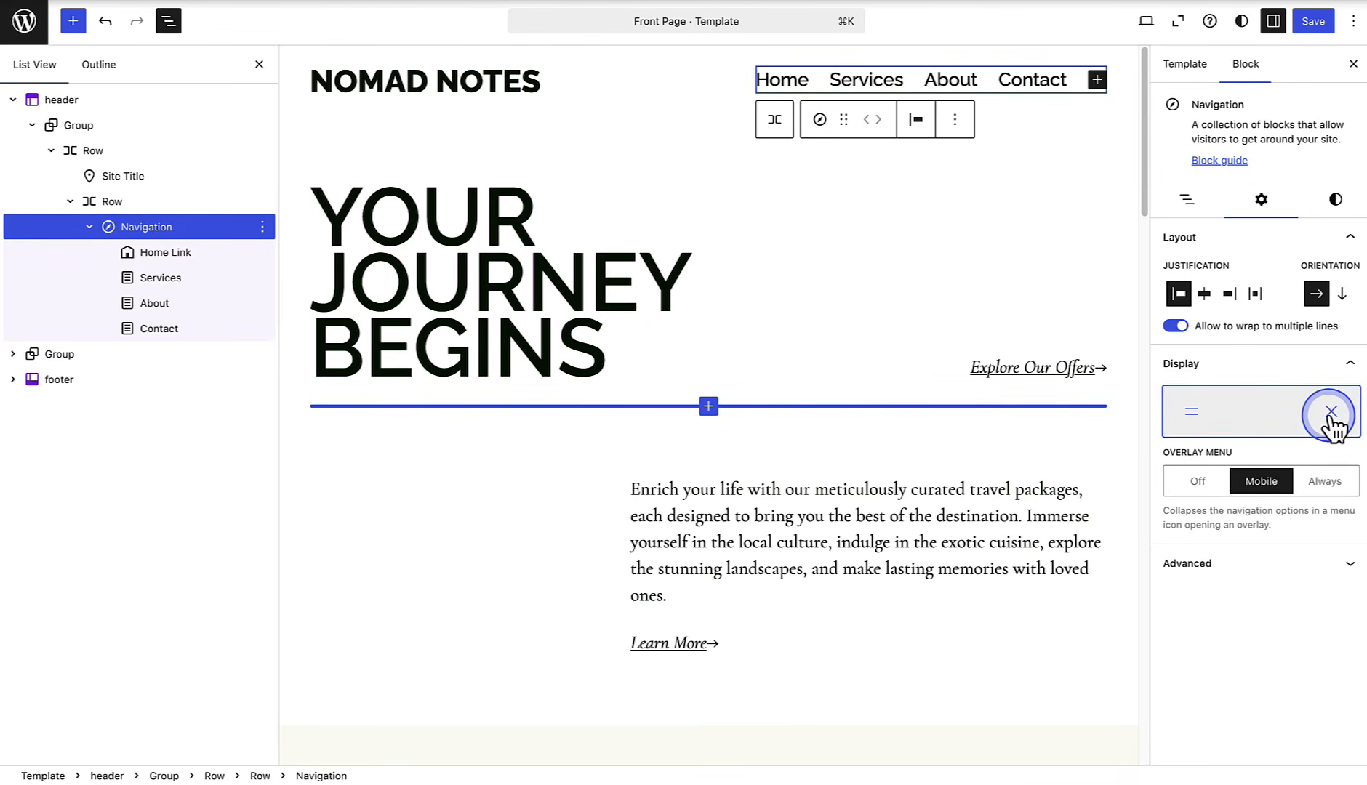
pyautogui.click(1323, 481)
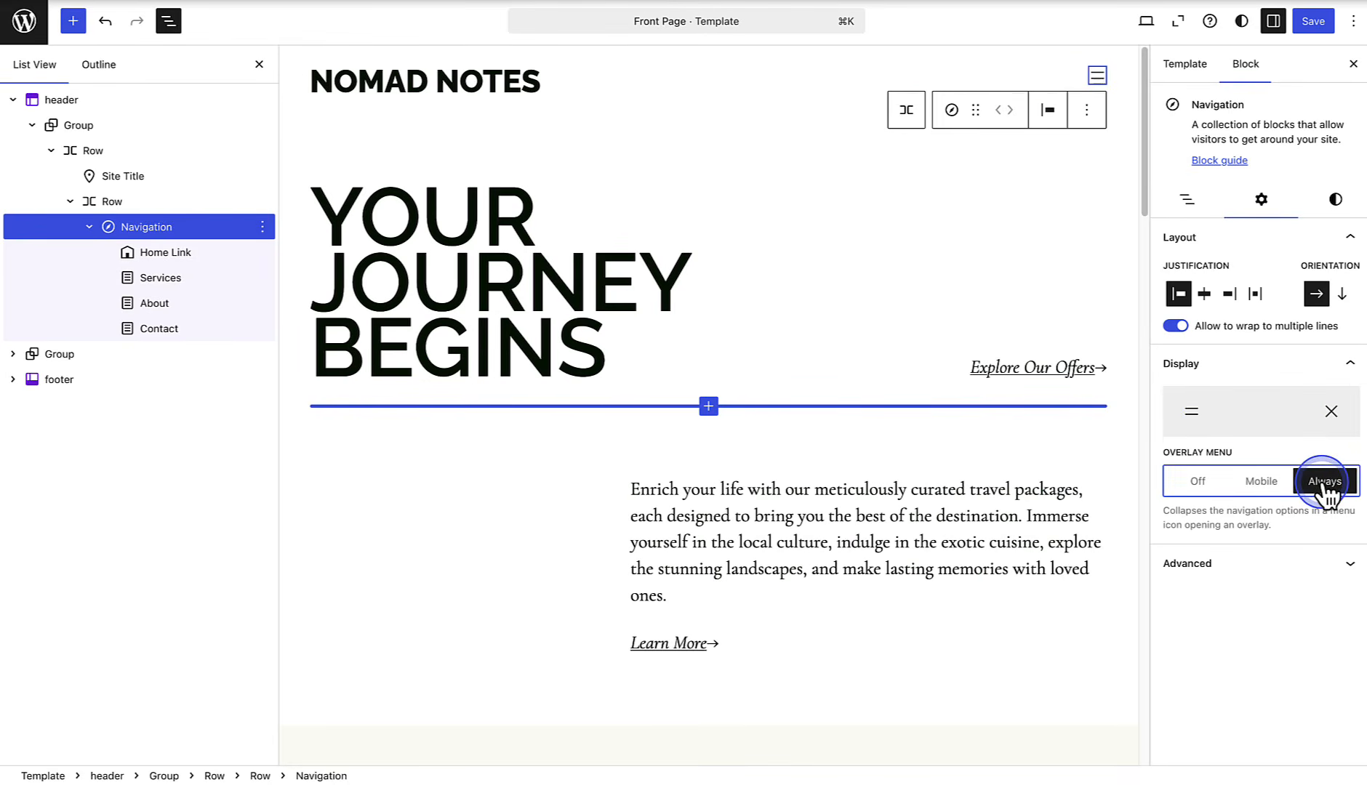
pyautogui.click(1263, 483)
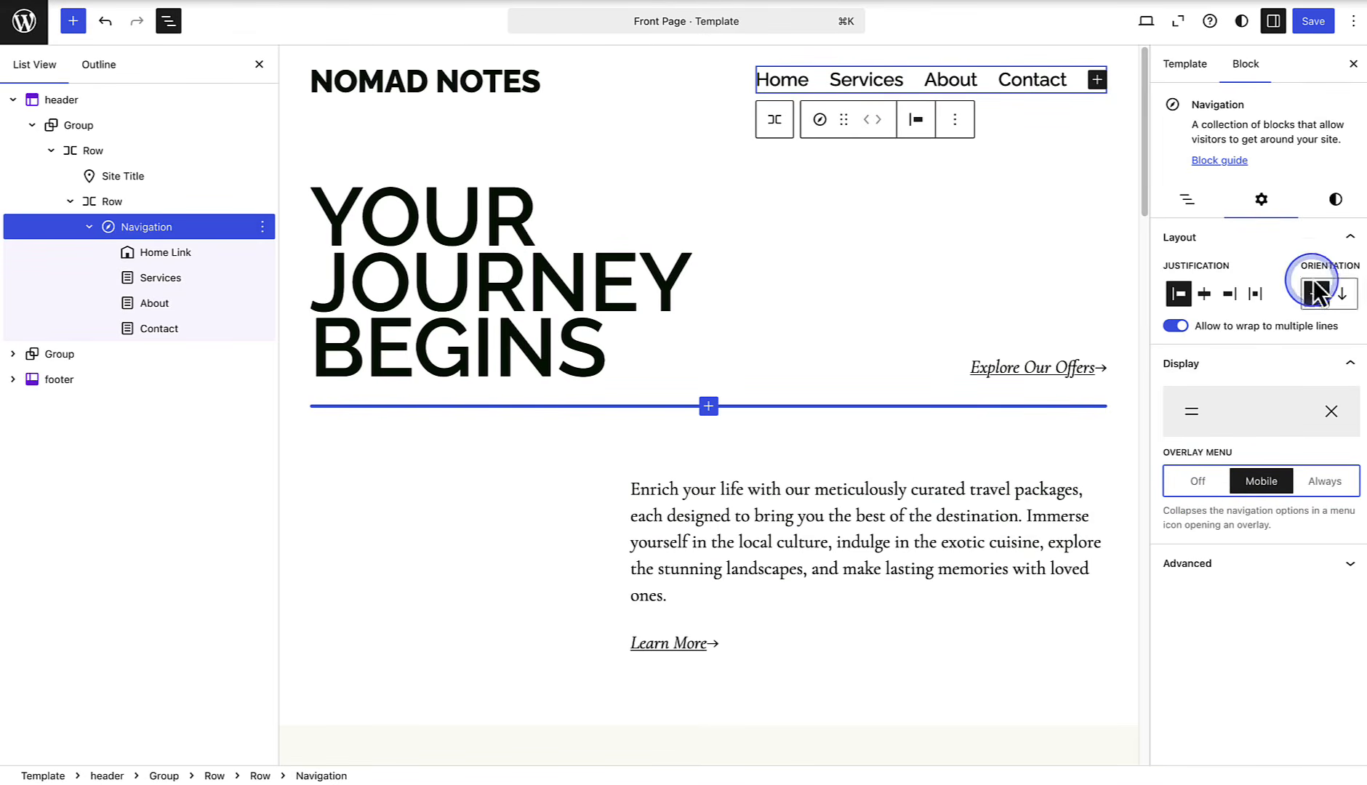
# Set the navigation menu's text color to the theme's Primary color, #0F6466
pyautogui.click(1336, 201)
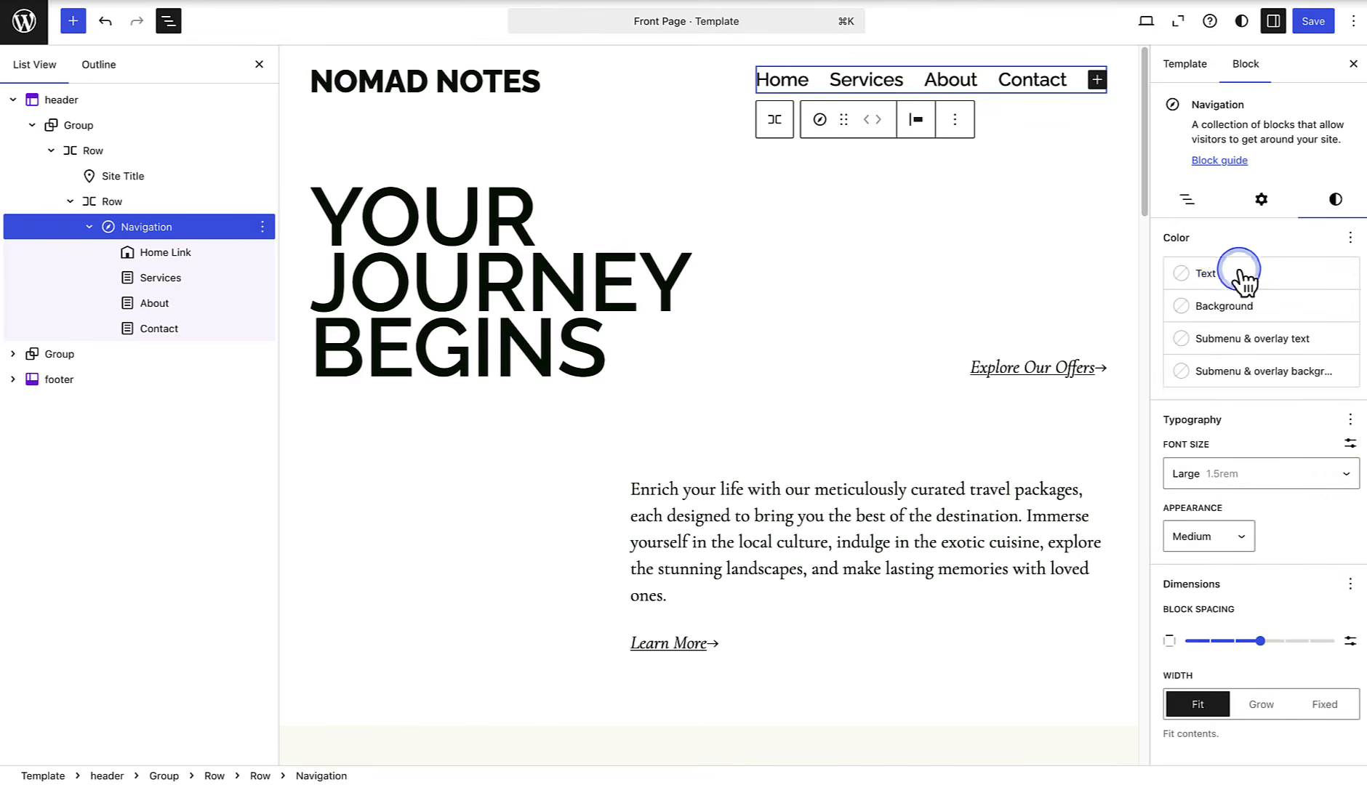
pyautogui.click(1243, 274)
pyautogui.click(1016, 417)
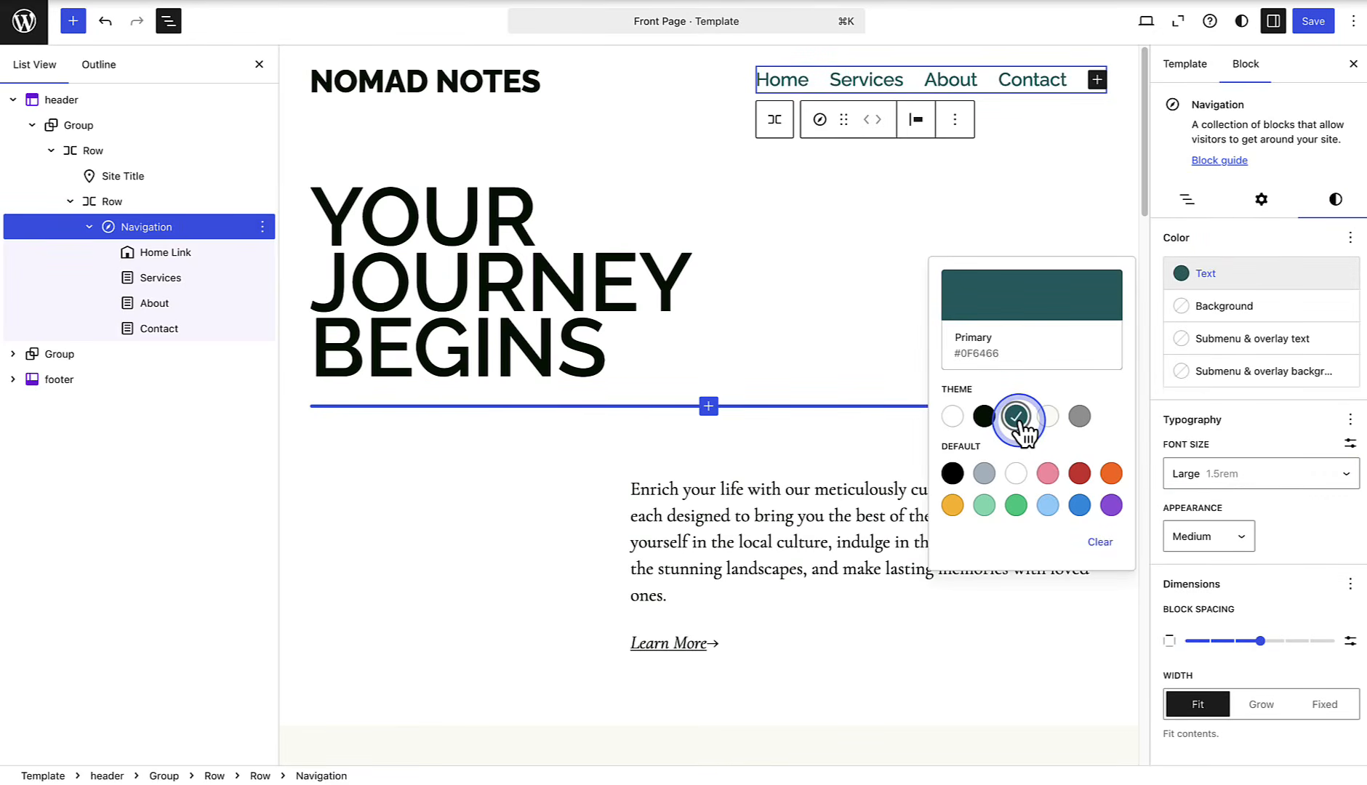
pyautogui.click(1222, 418)
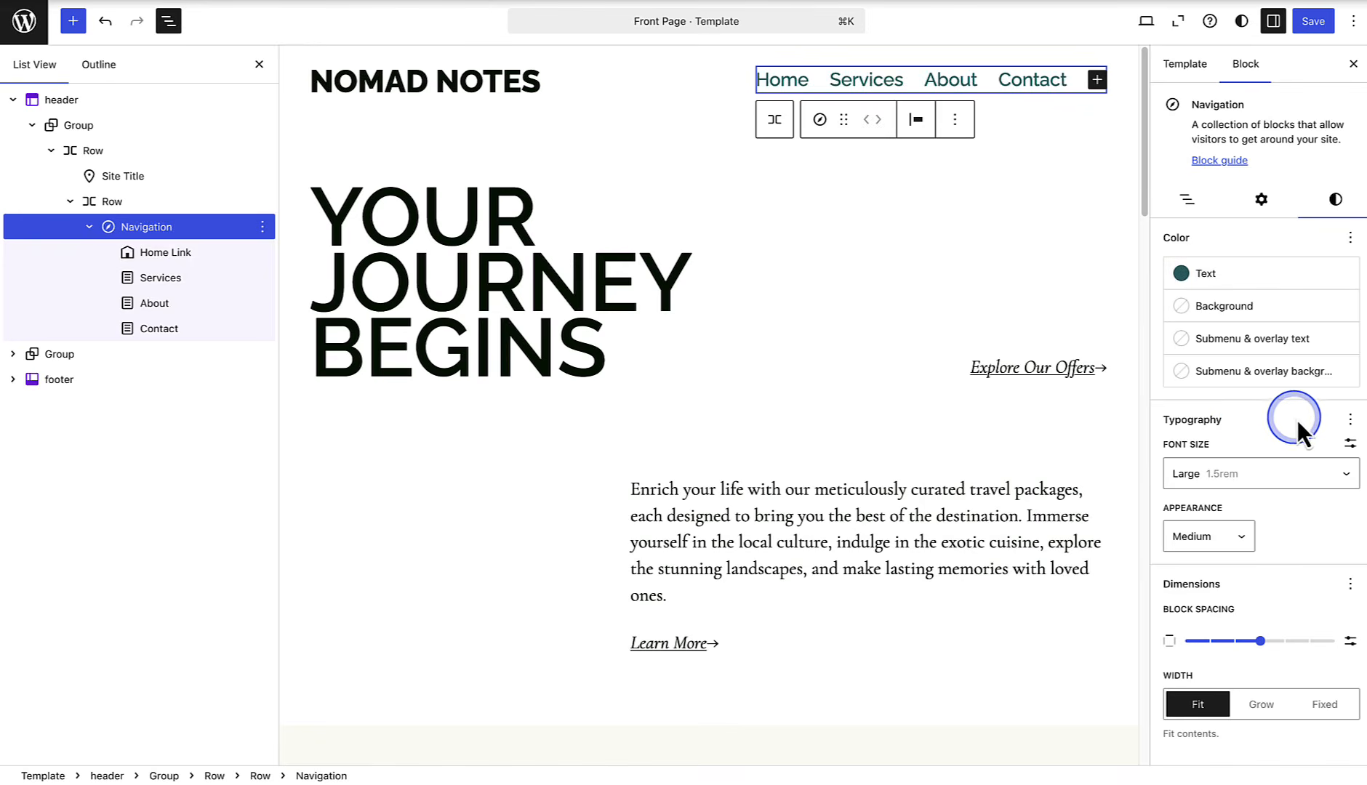
# Enable the Font option in the navigation's typography settings and set the font size to Medium (1.25rem)
pyautogui.click(1349, 419)
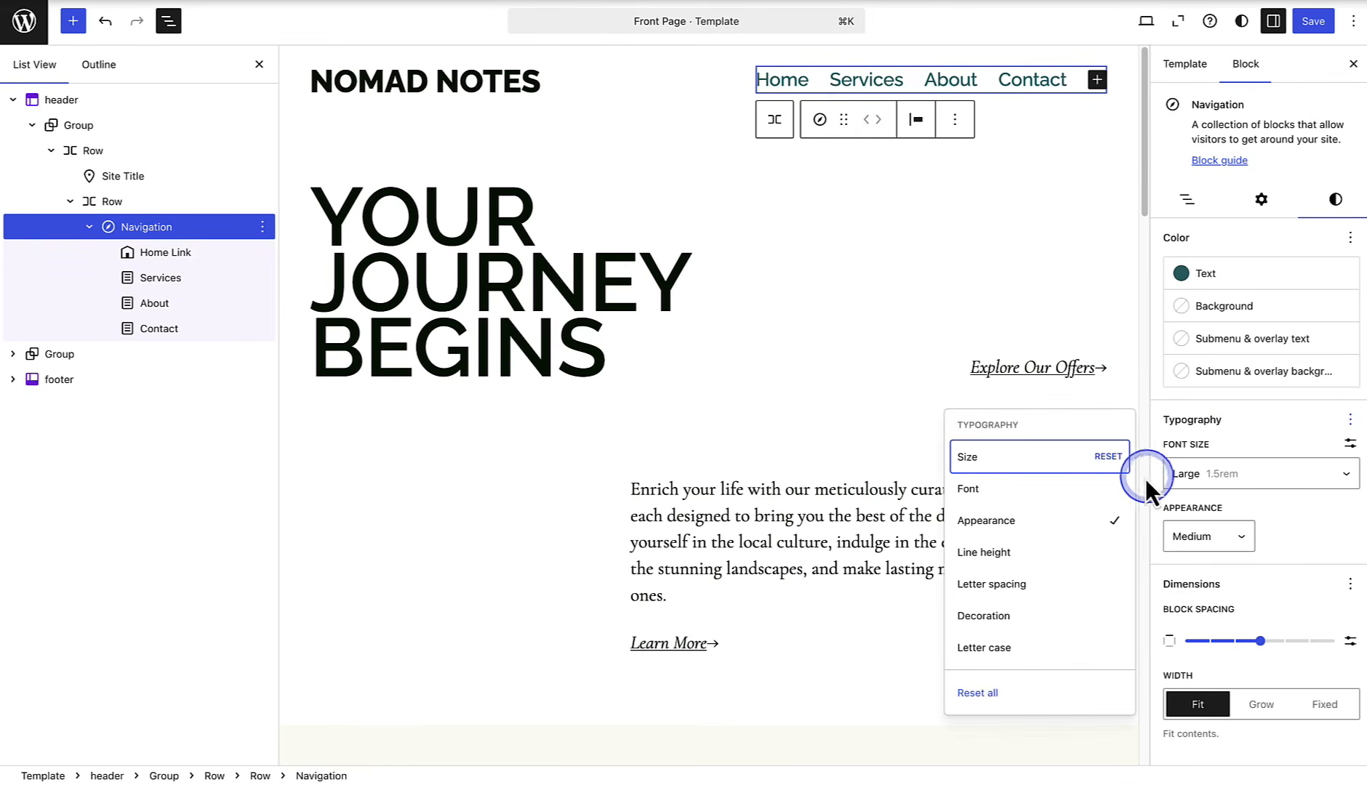
pyautogui.click(1099, 489)
pyautogui.click(1294, 425)
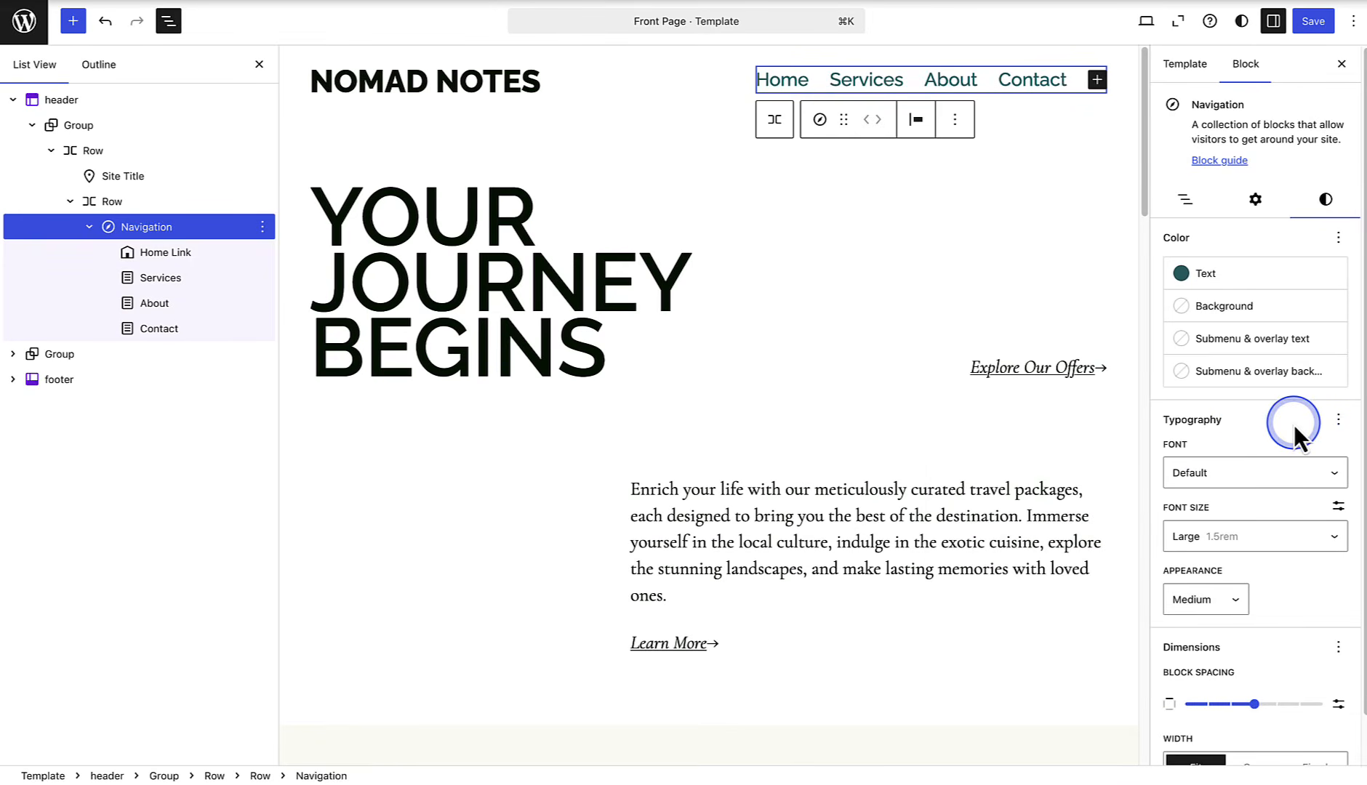
pyautogui.scroll(-1, 1299, 437)
pyautogui.click(1288, 485)
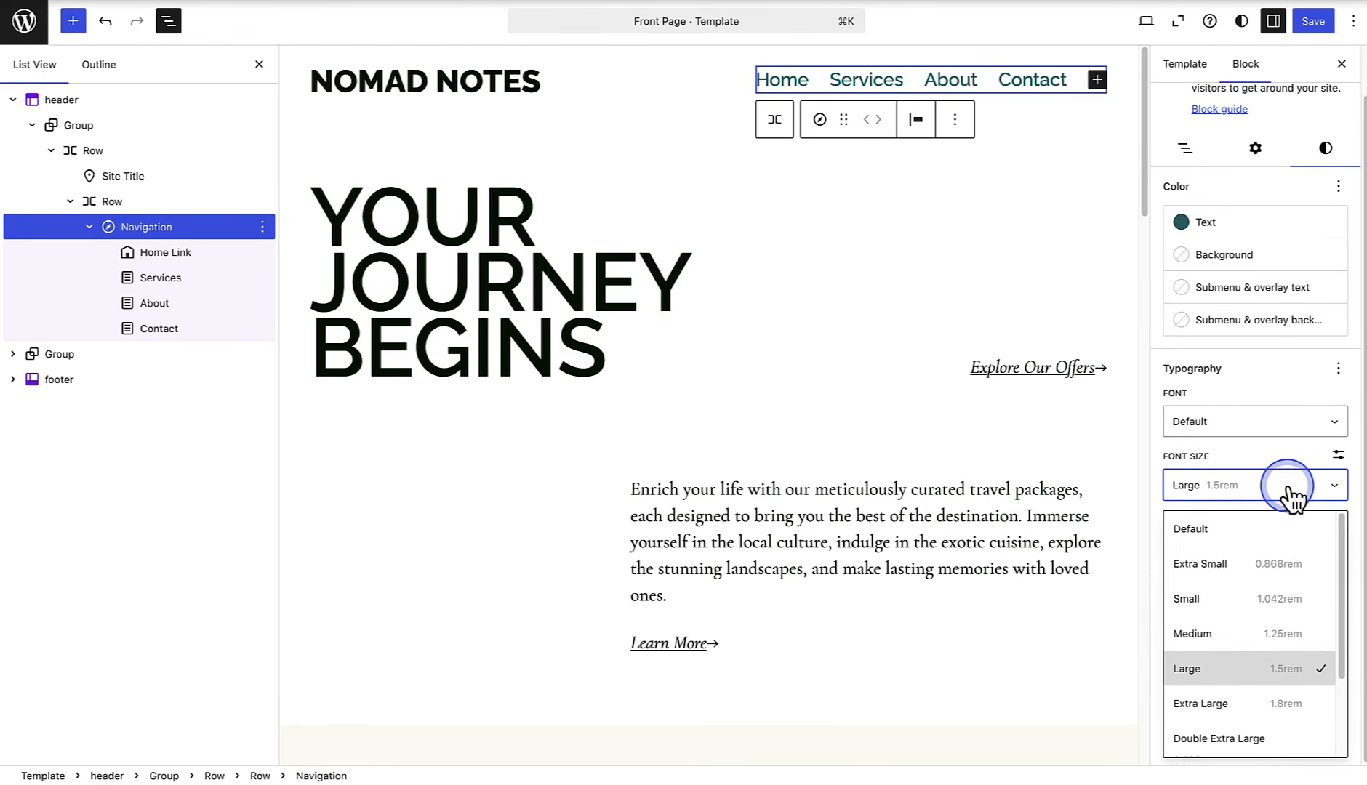
pyautogui.click(1269, 640)
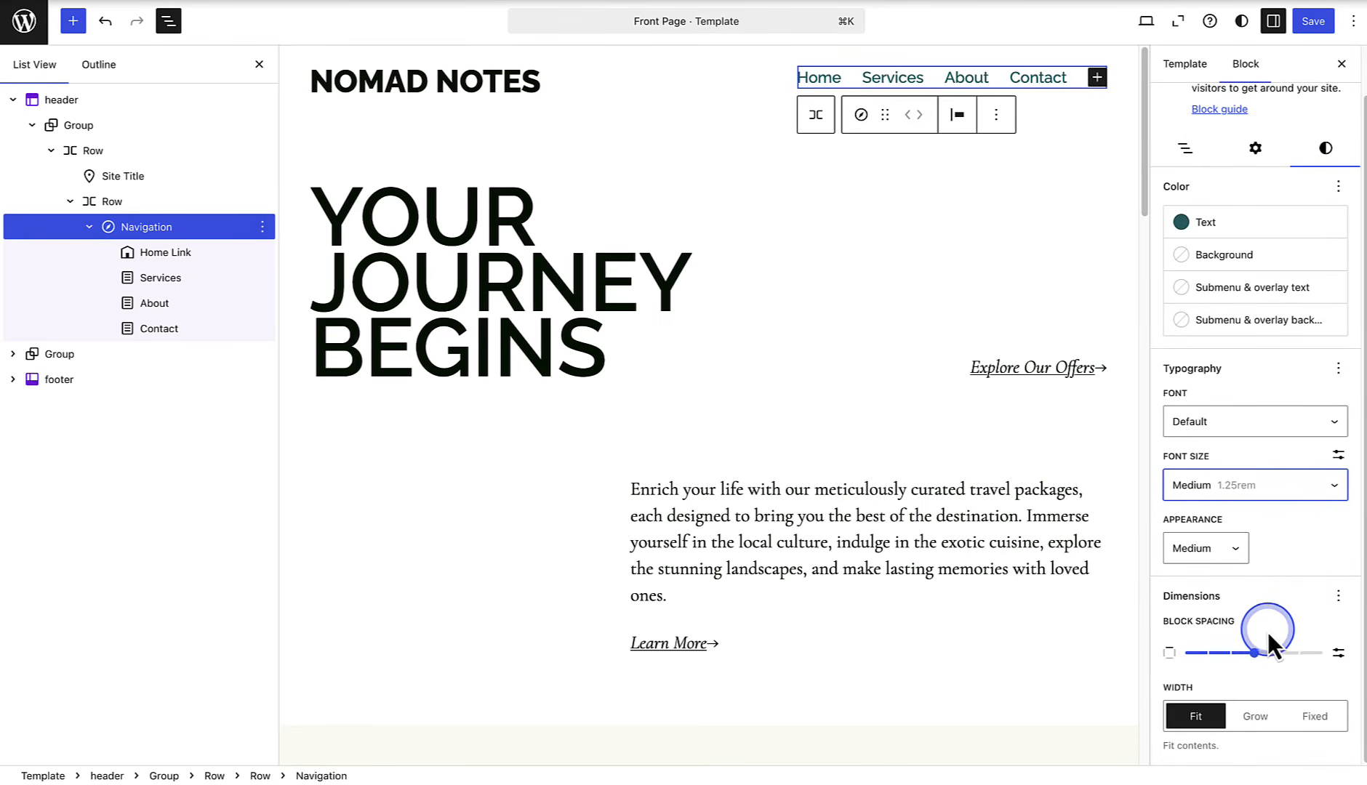
# Change the navigation text's appearance to a bolder weight
pyautogui.click(1240, 550)
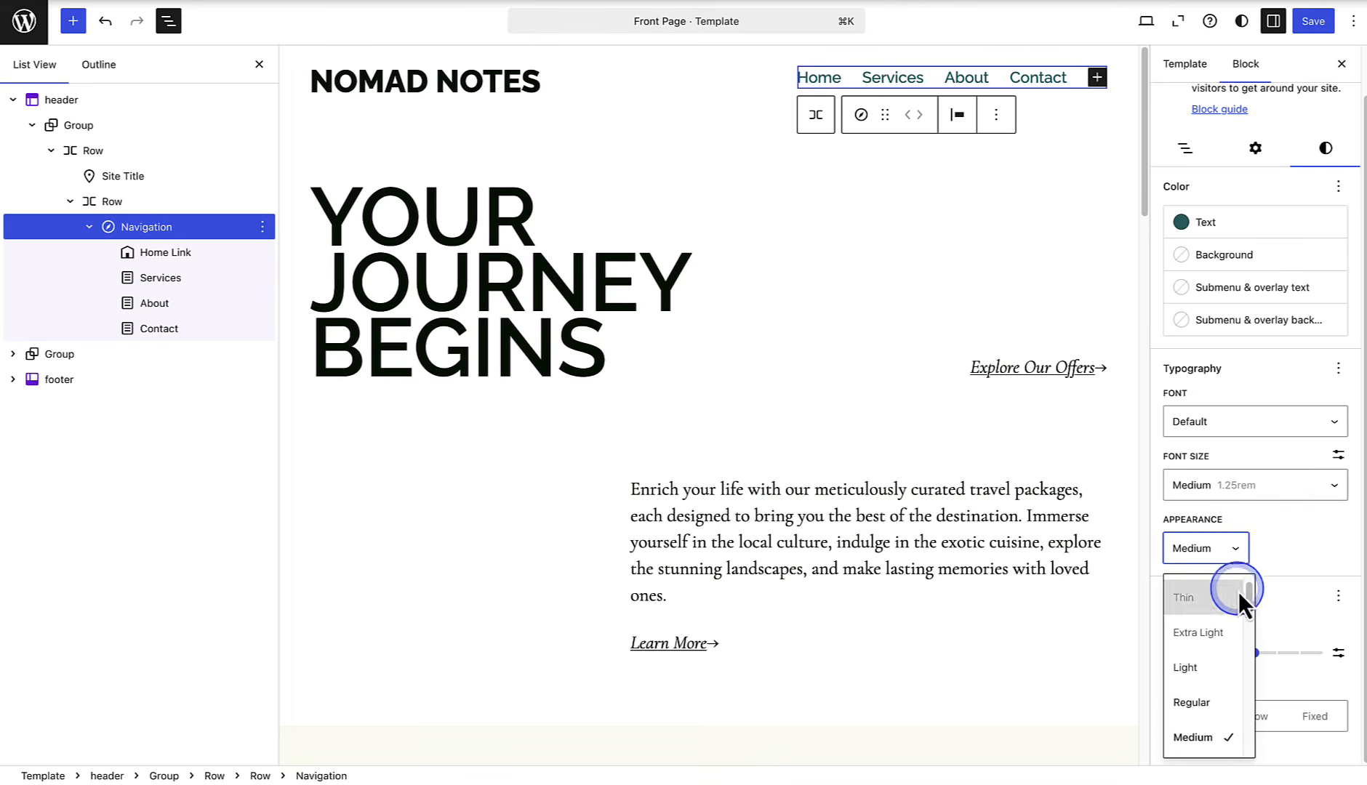
pyautogui.scroll(-2, 1245, 602)
pyautogui.click(1222, 677)
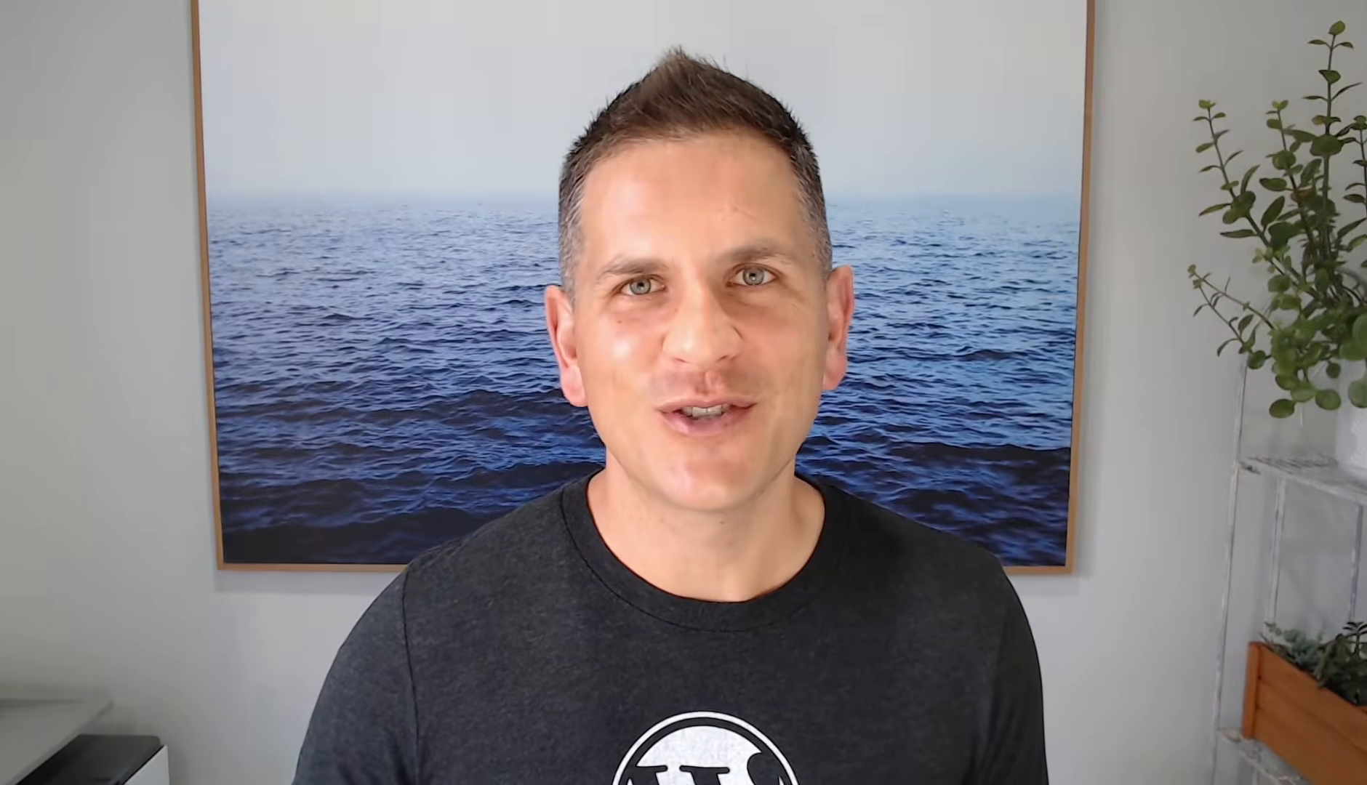
# Add a submenu to the Services link in the header navigation with the Tours page as its first item
pyautogui.click(673, 109)
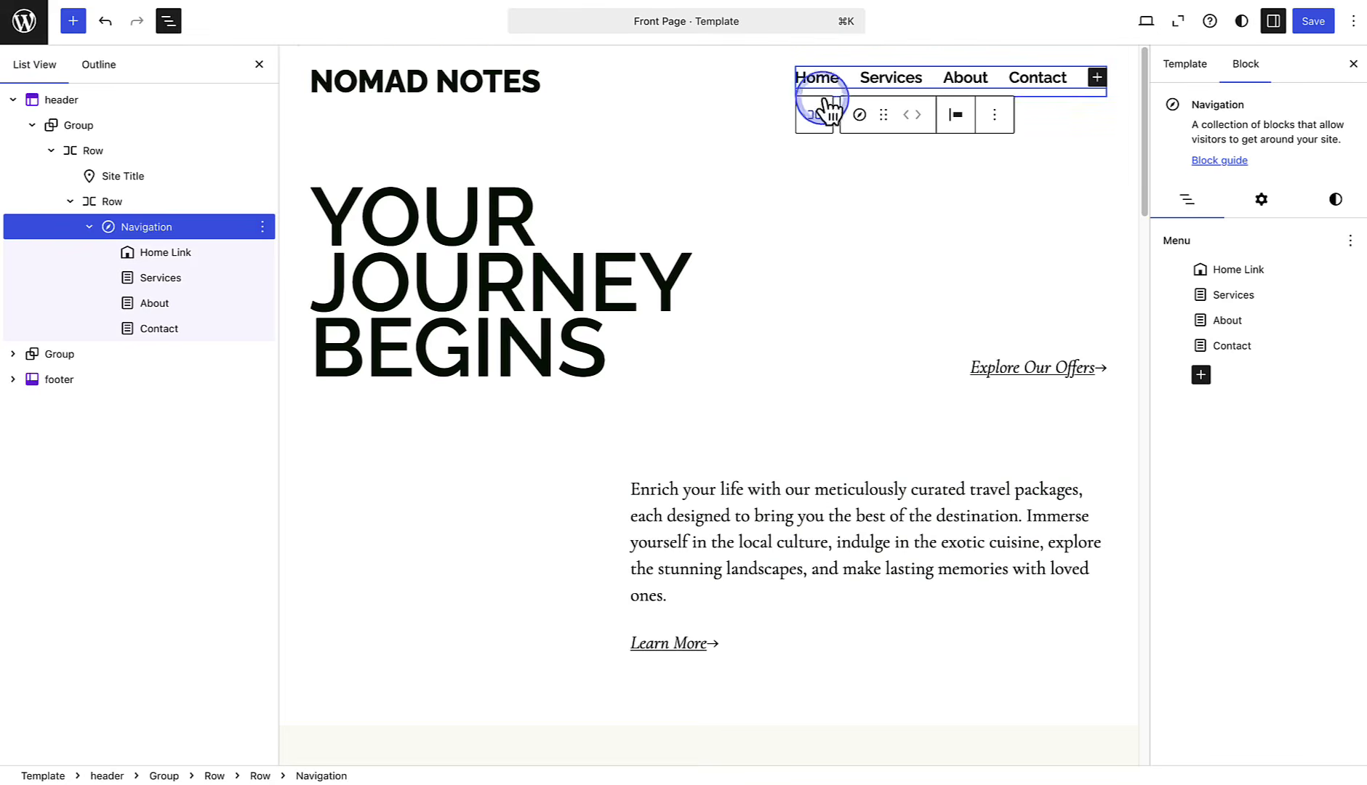
pyautogui.click(891, 78)
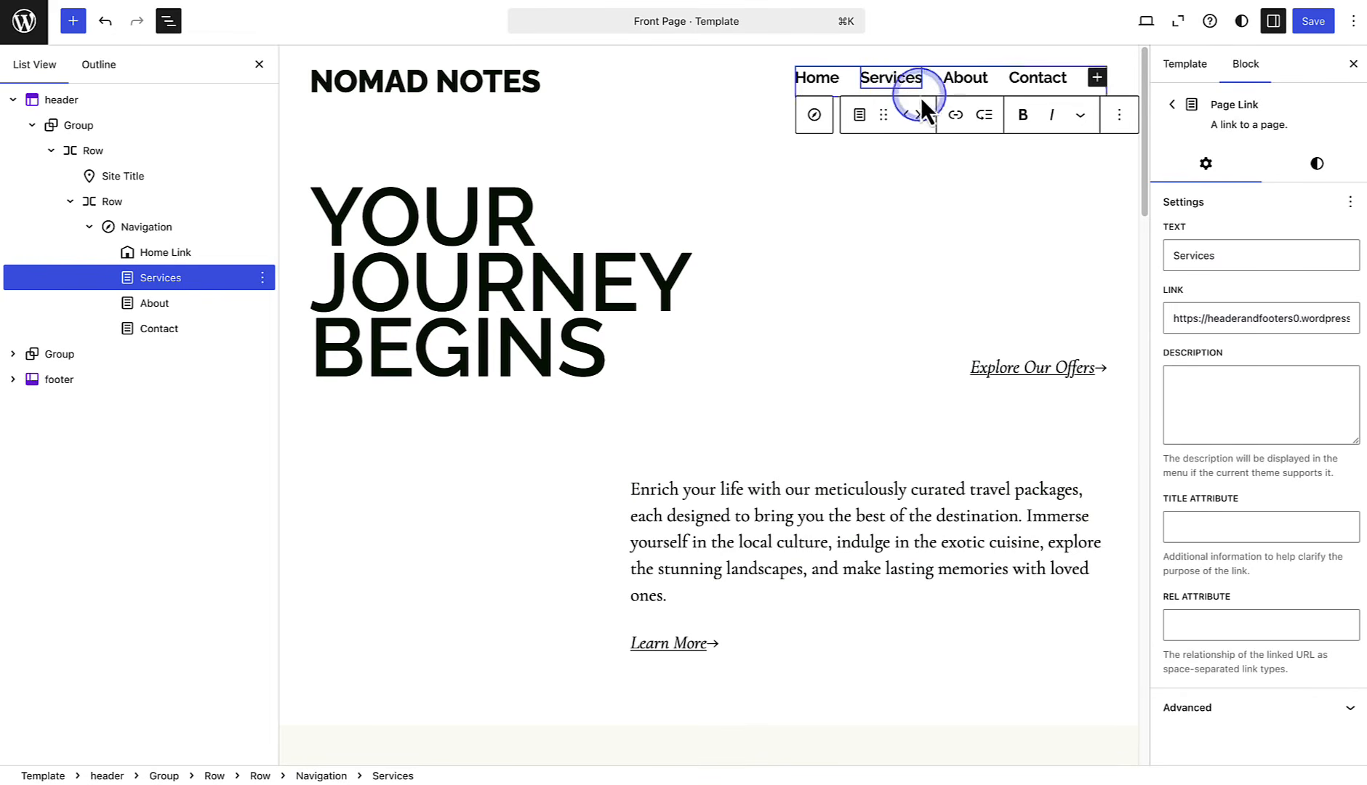
pyautogui.click(985, 115)
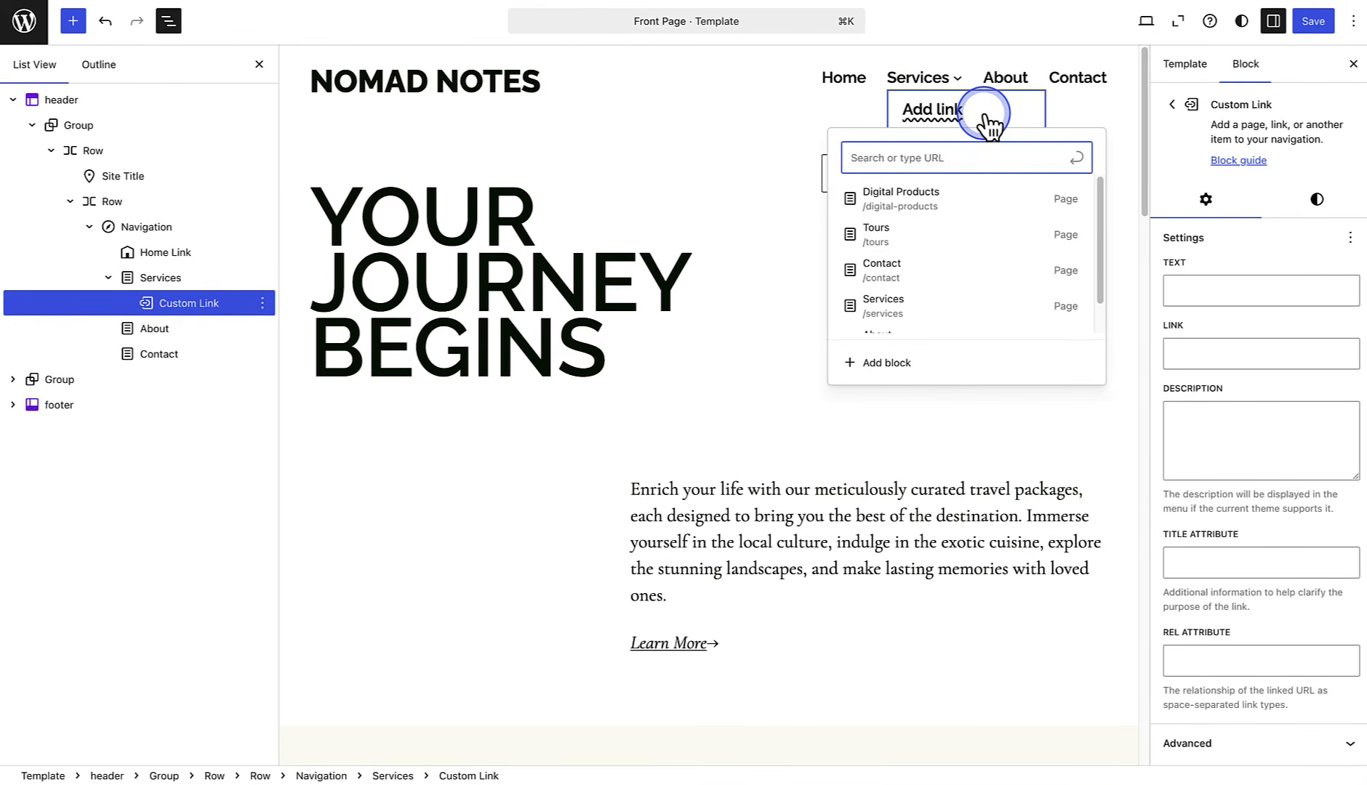
pyautogui.write('Tours')
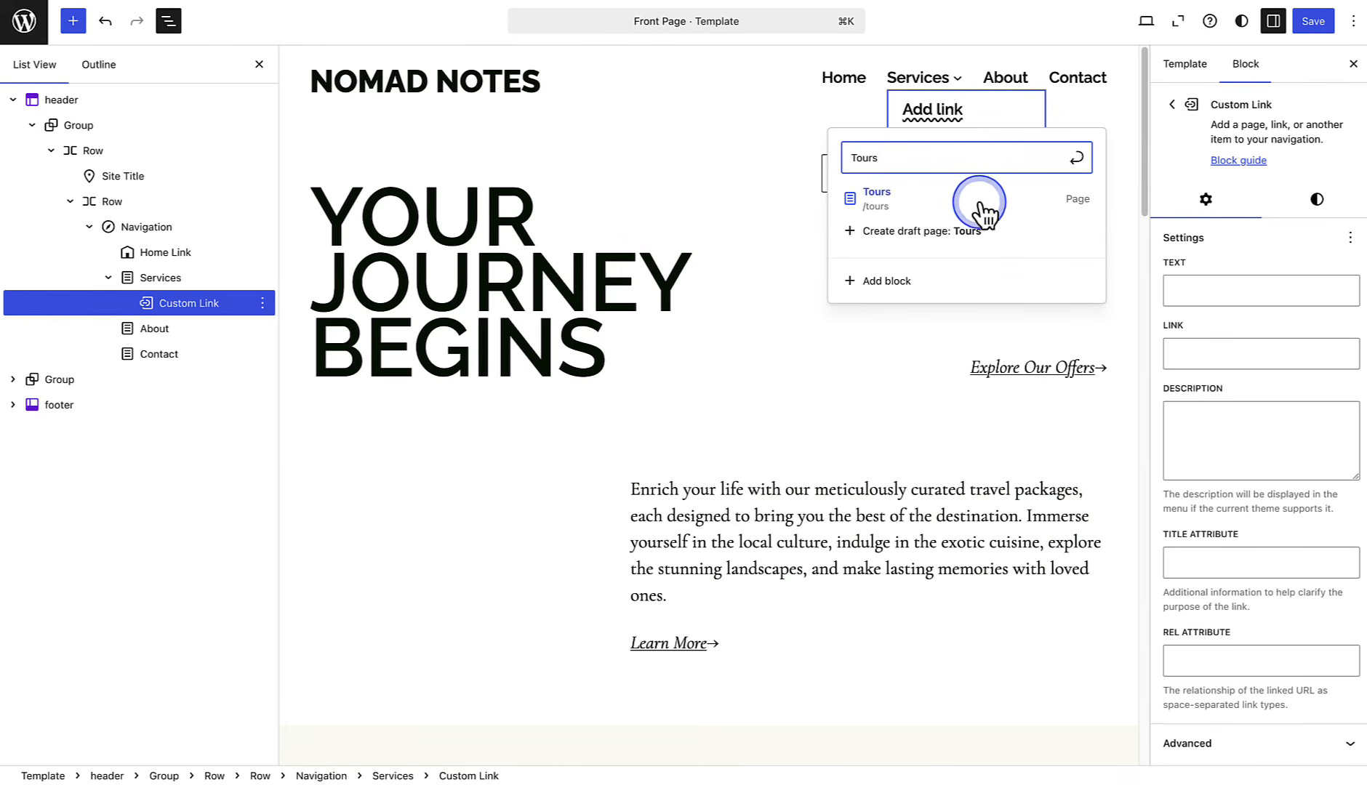
pyautogui.click(915, 207)
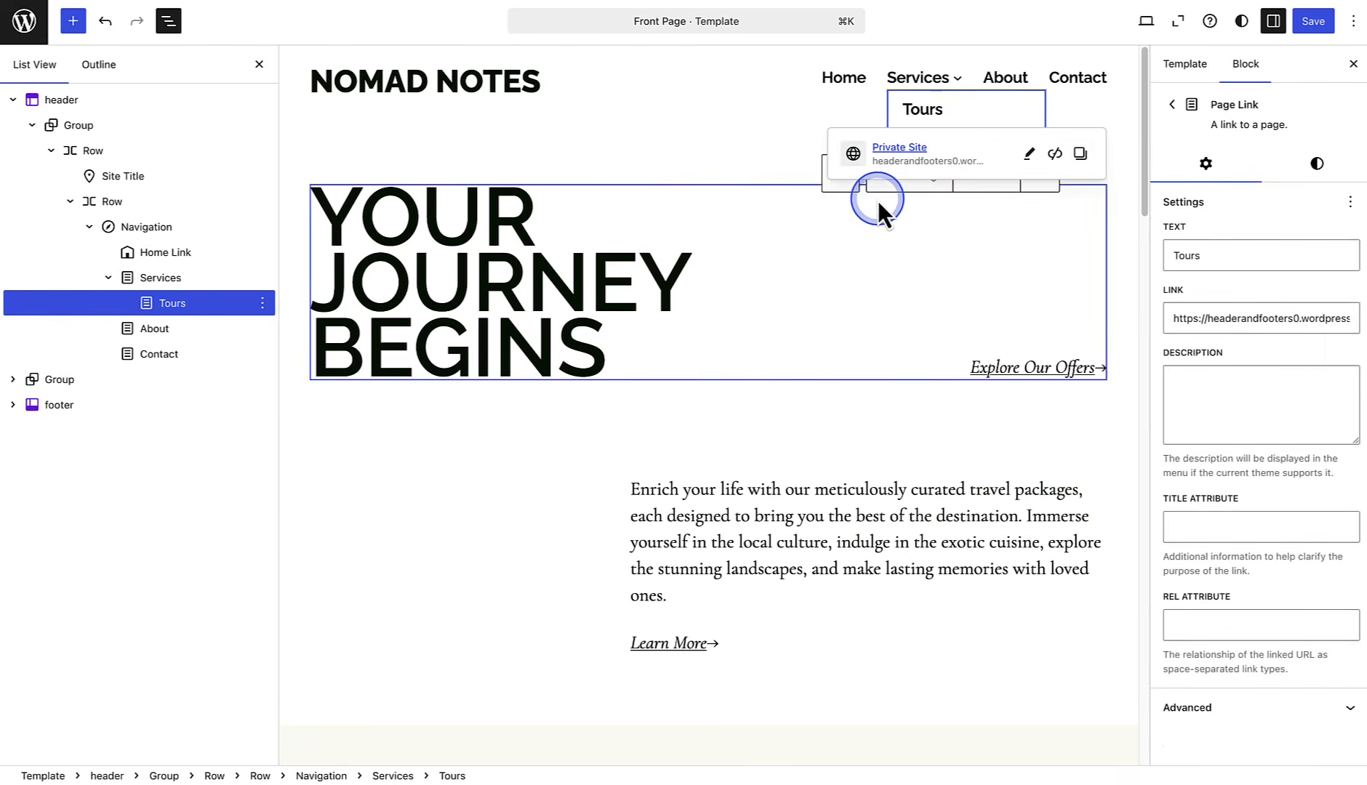
# Add the Digital Products page as a second item below Tours in the Services submenu
pyautogui.click(947, 113)
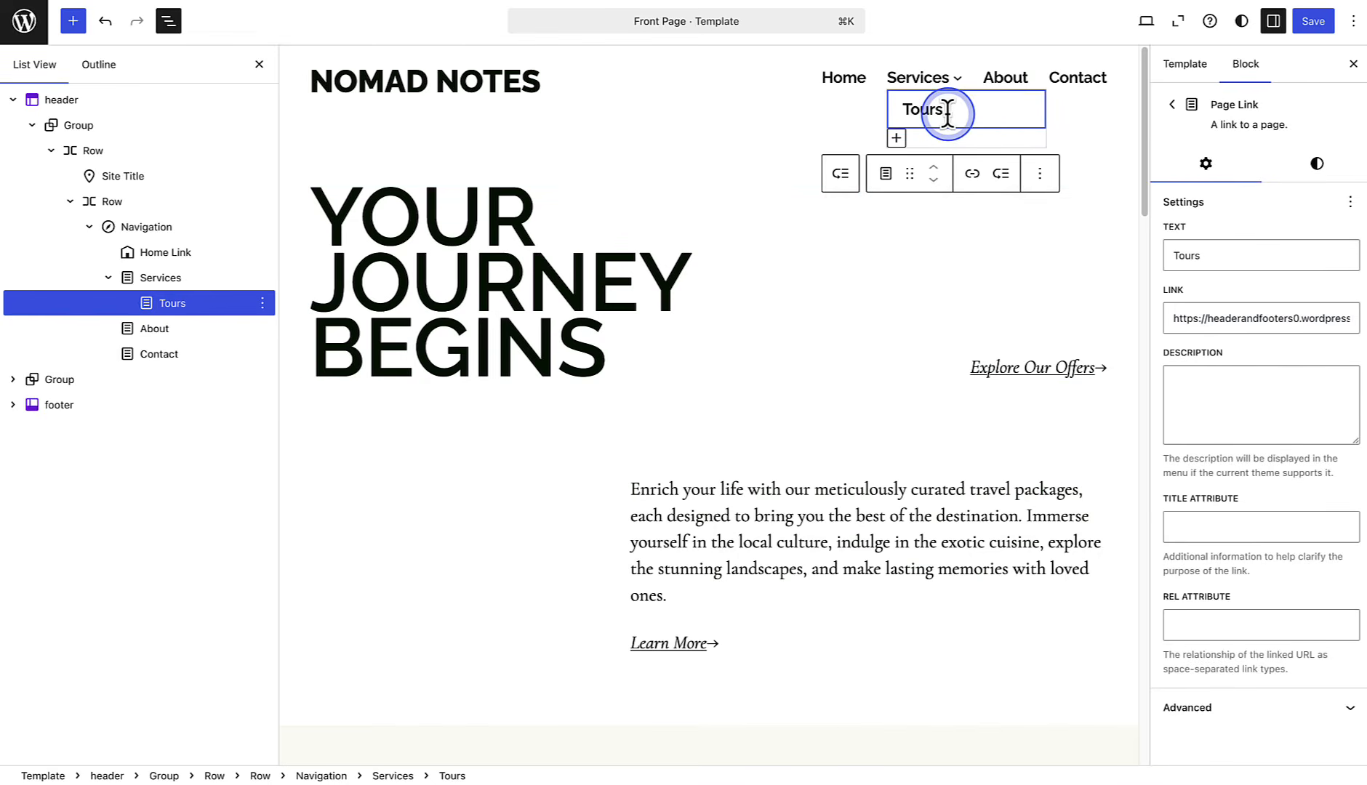
pyautogui.click(897, 138)
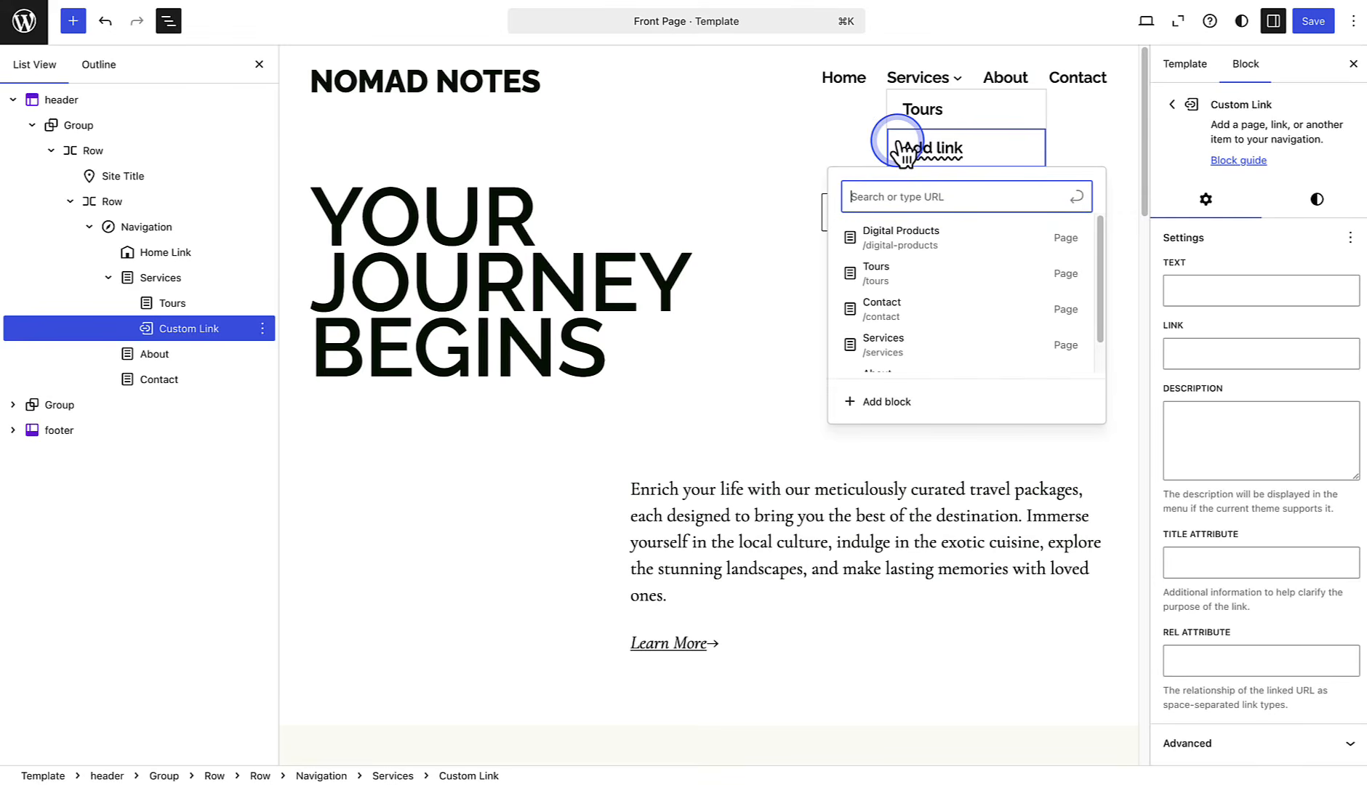
pyautogui.write('Digital Products')
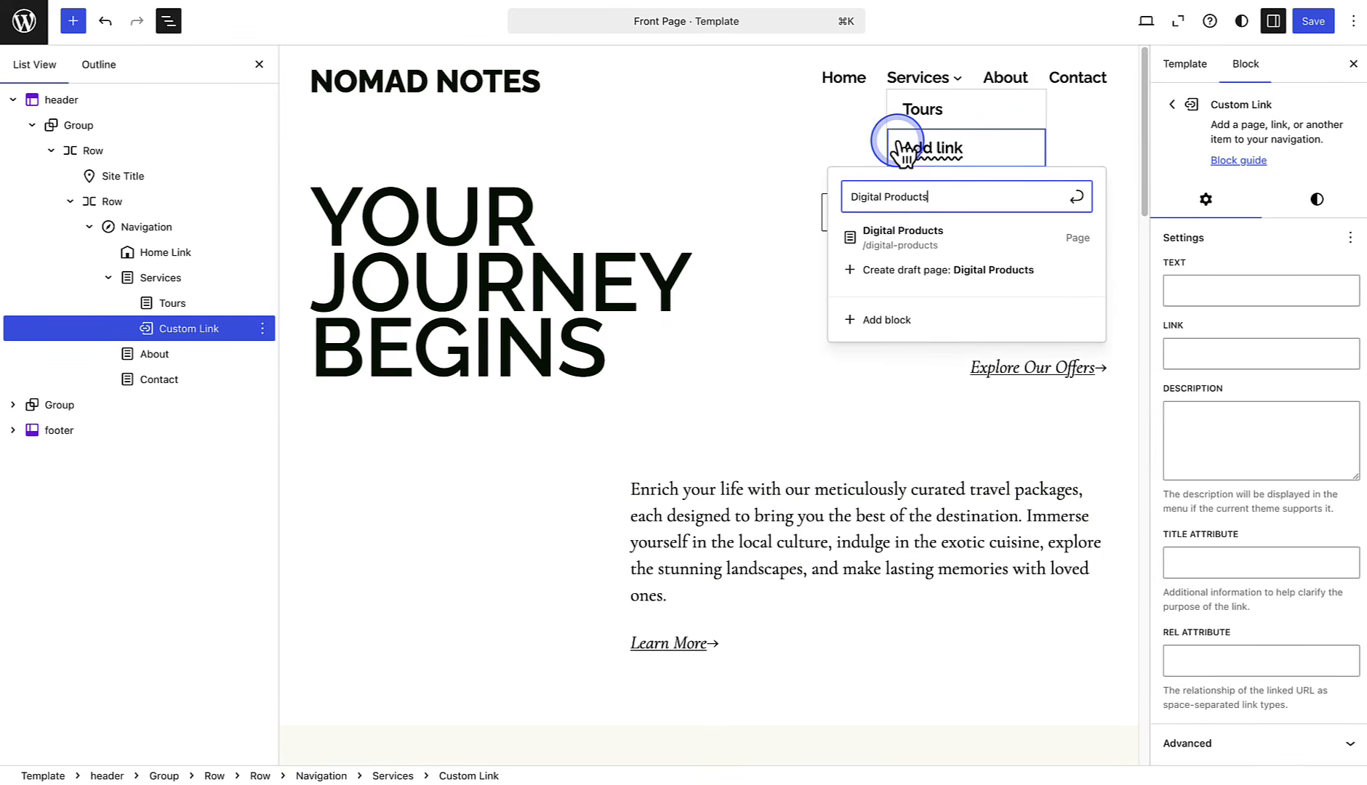
pyautogui.click(904, 238)
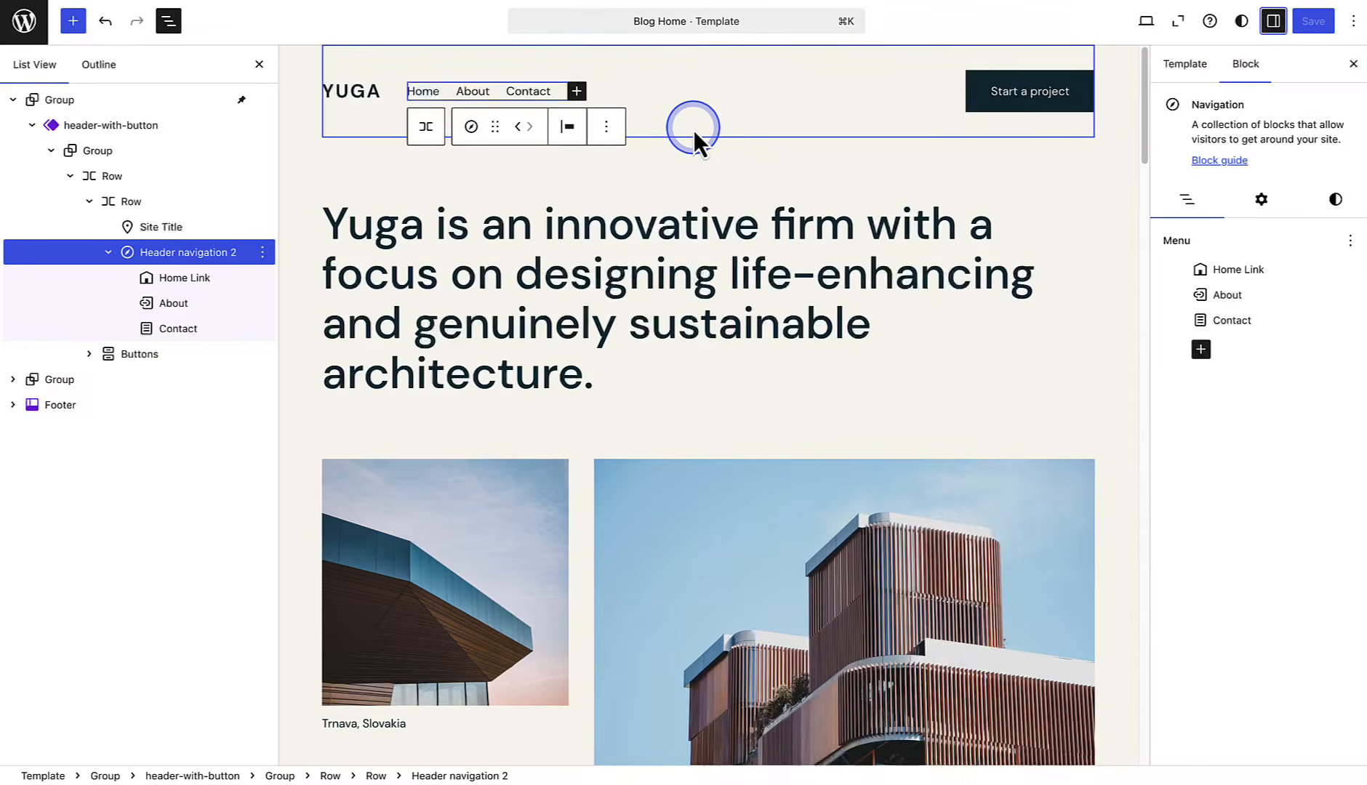
# Add a custom link named Projects to the end of the Yuga header navigation and set its link to #
pyautogui.click(576, 91)
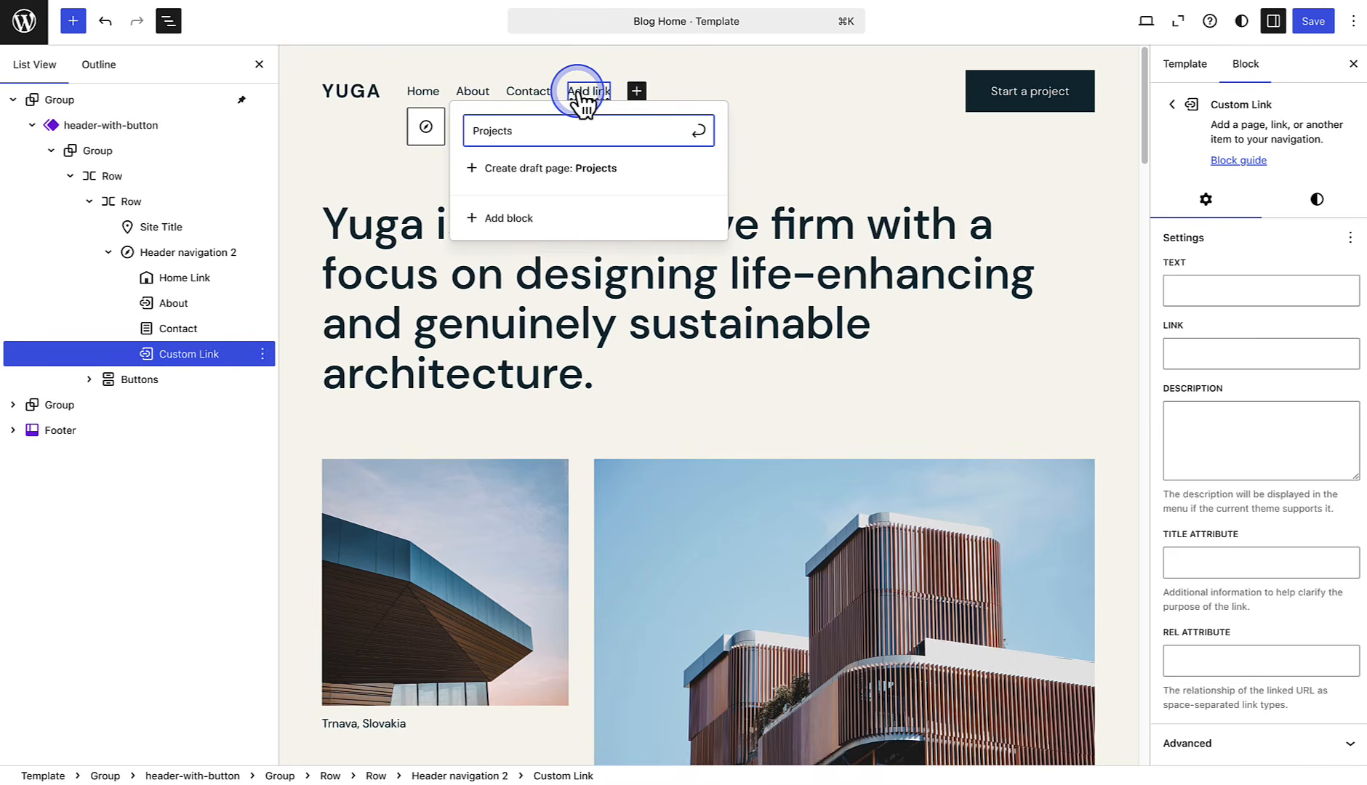
pyautogui.click(698, 131)
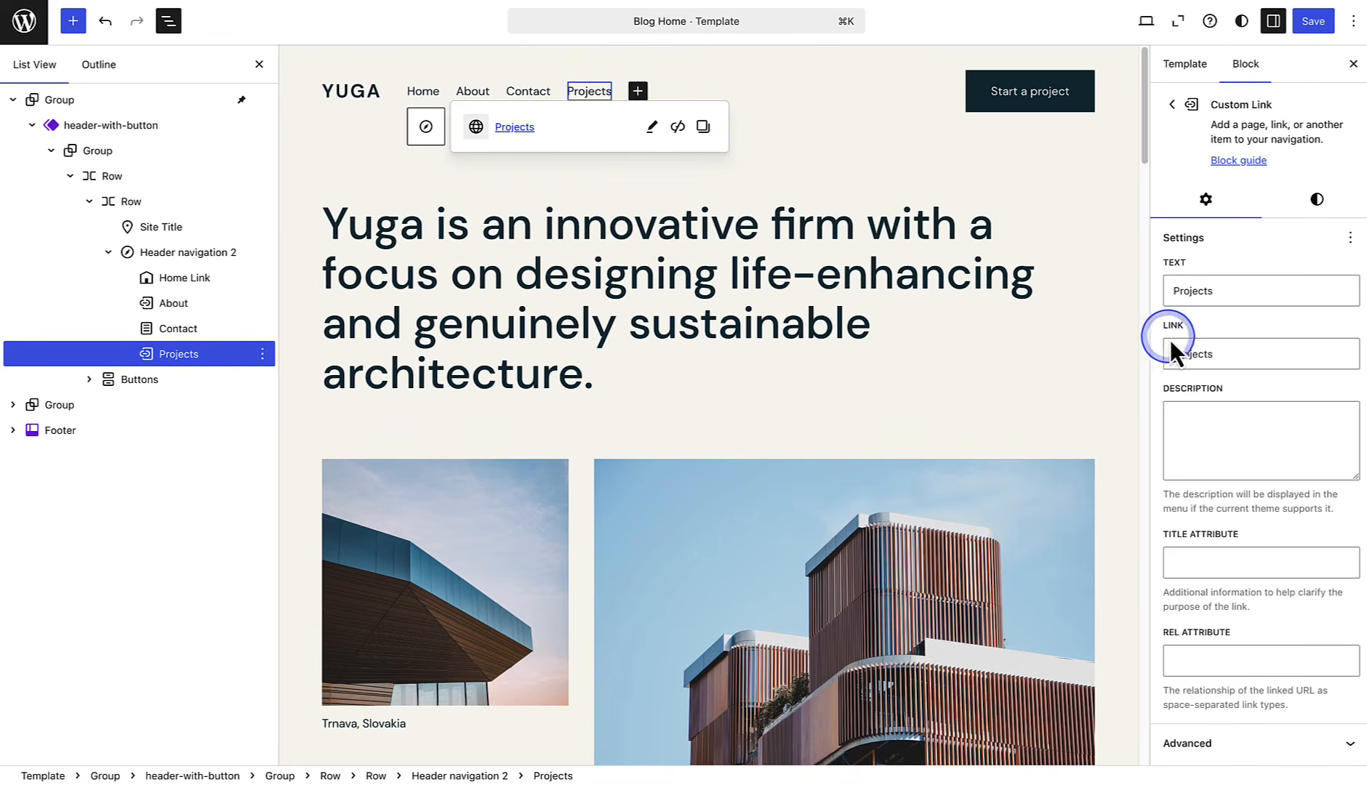
pyautogui.click(1210, 354)
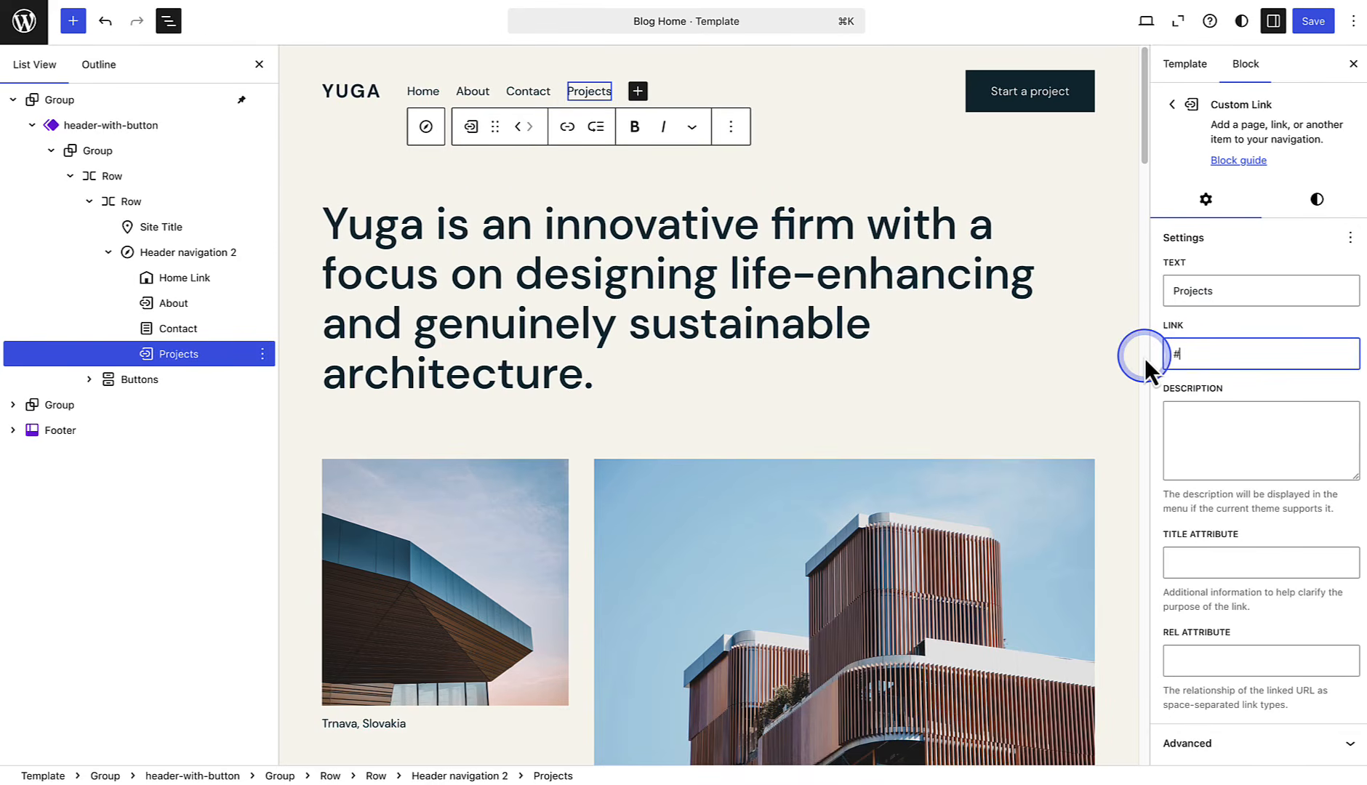
# Add a submenu to the Projects link with the Residential page as its first item
pyautogui.click(596, 127)
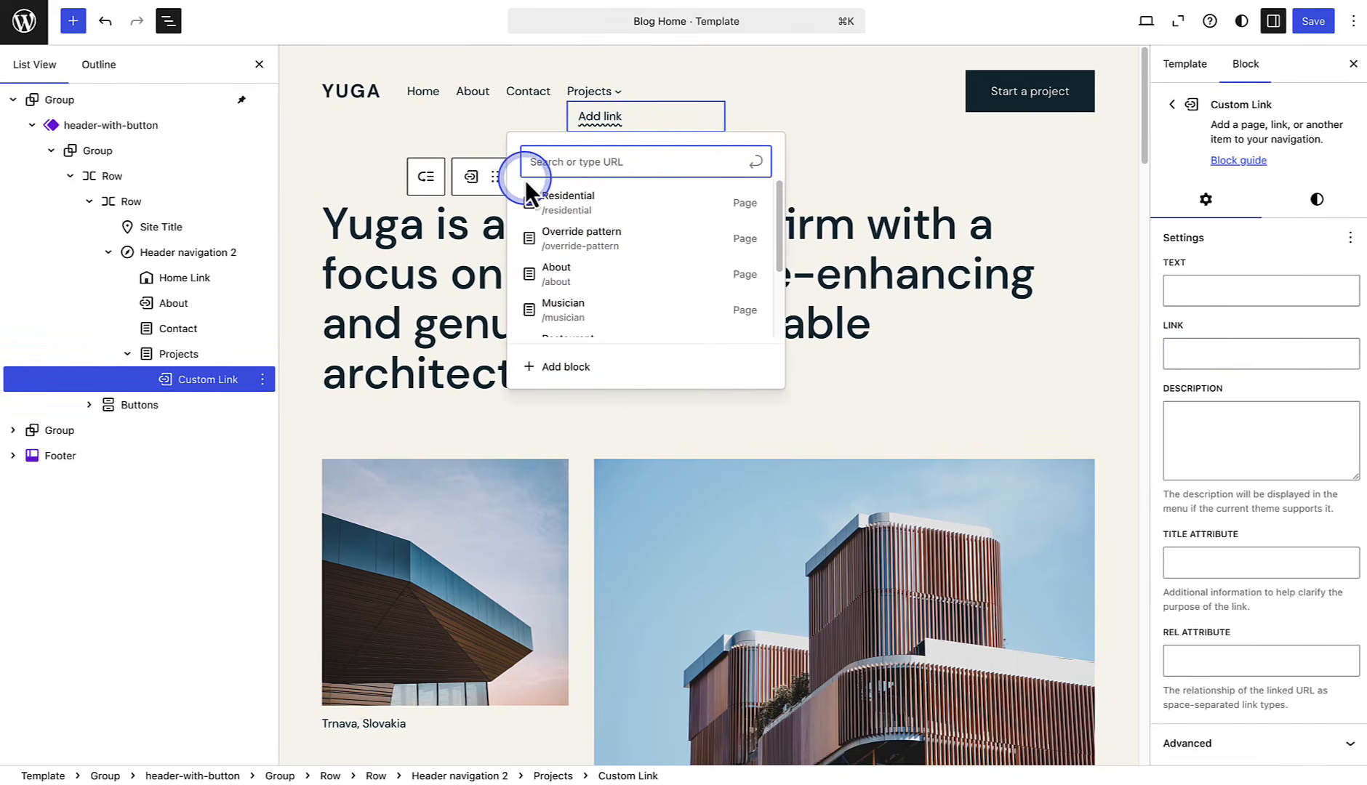
pyautogui.write('Residential')
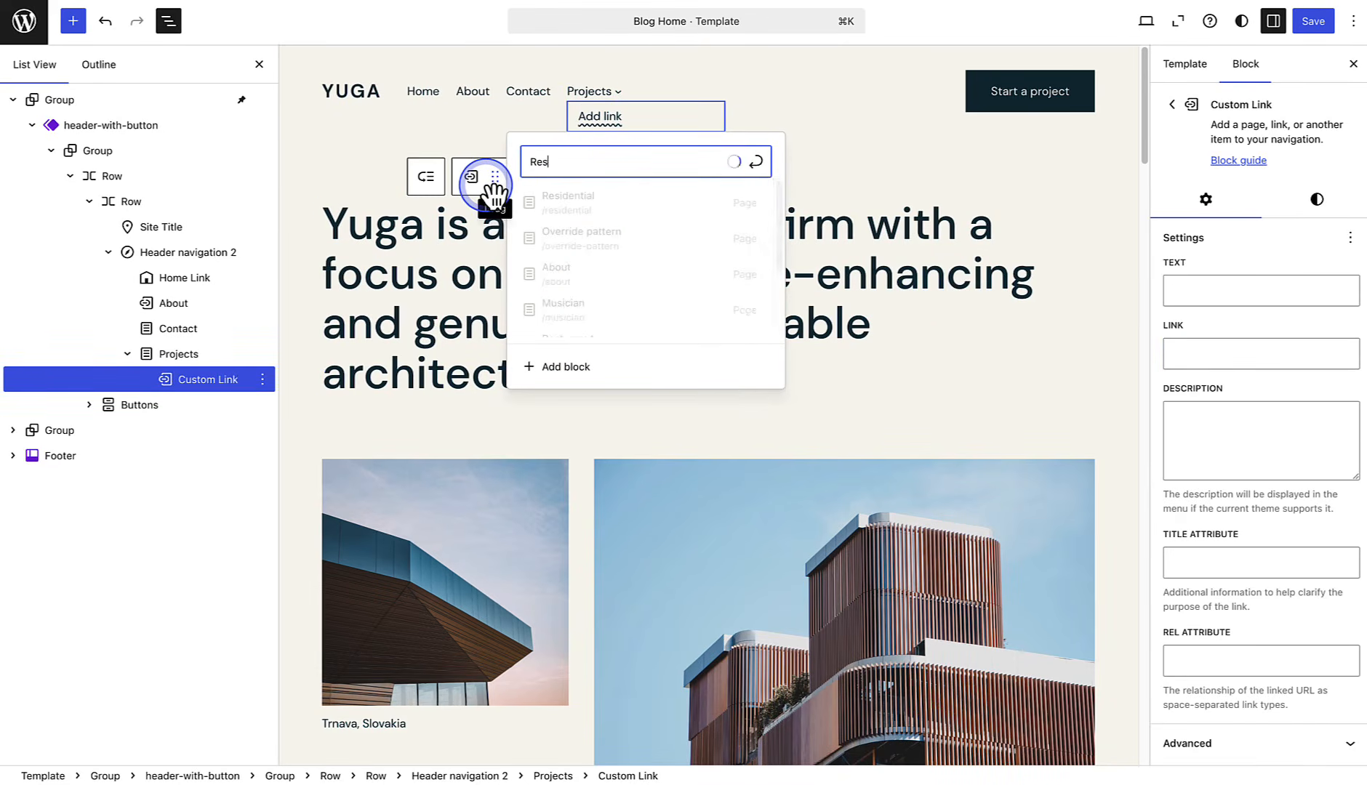
pyautogui.click(556, 201)
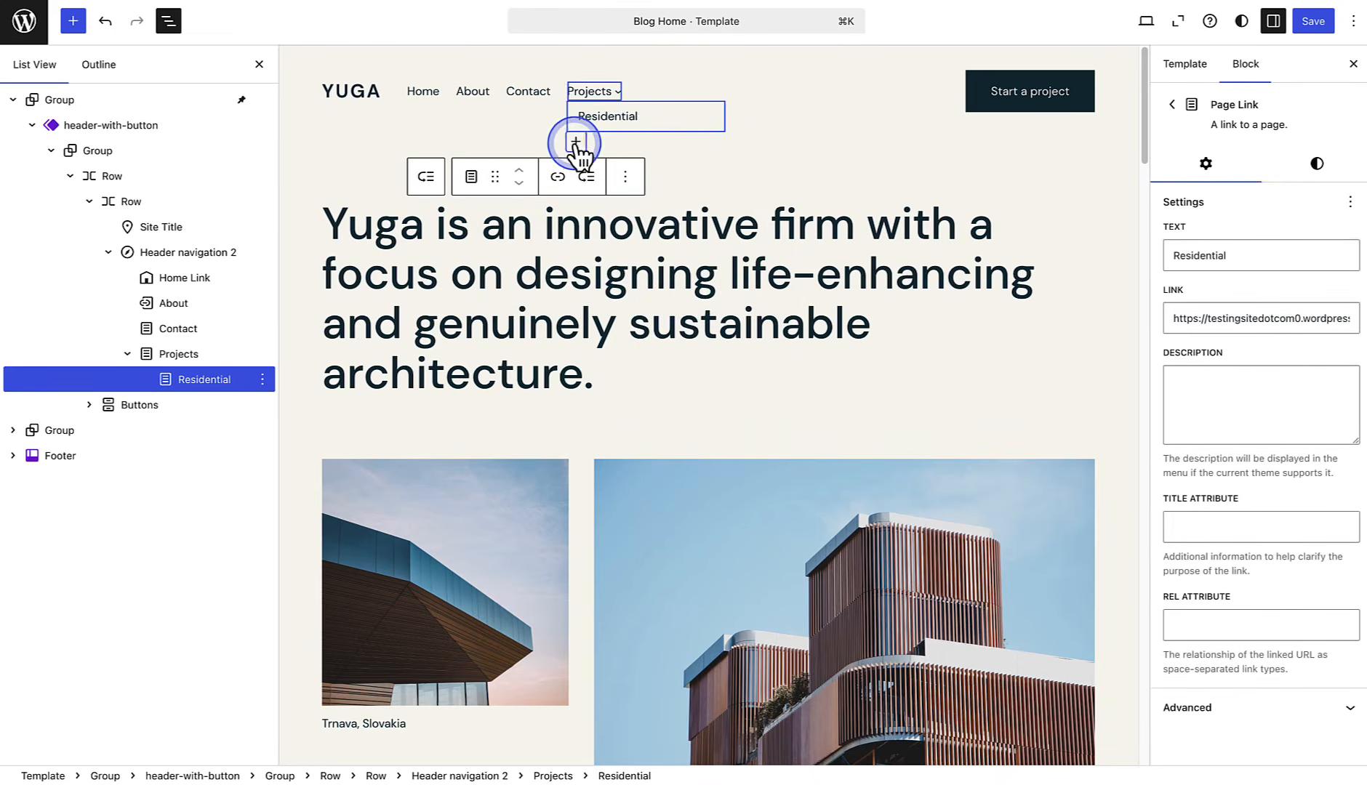
# Add a custom link named Commercial below Residential in the Projects submenu
pyautogui.click(575, 143)
pyautogui.write('Commercial')
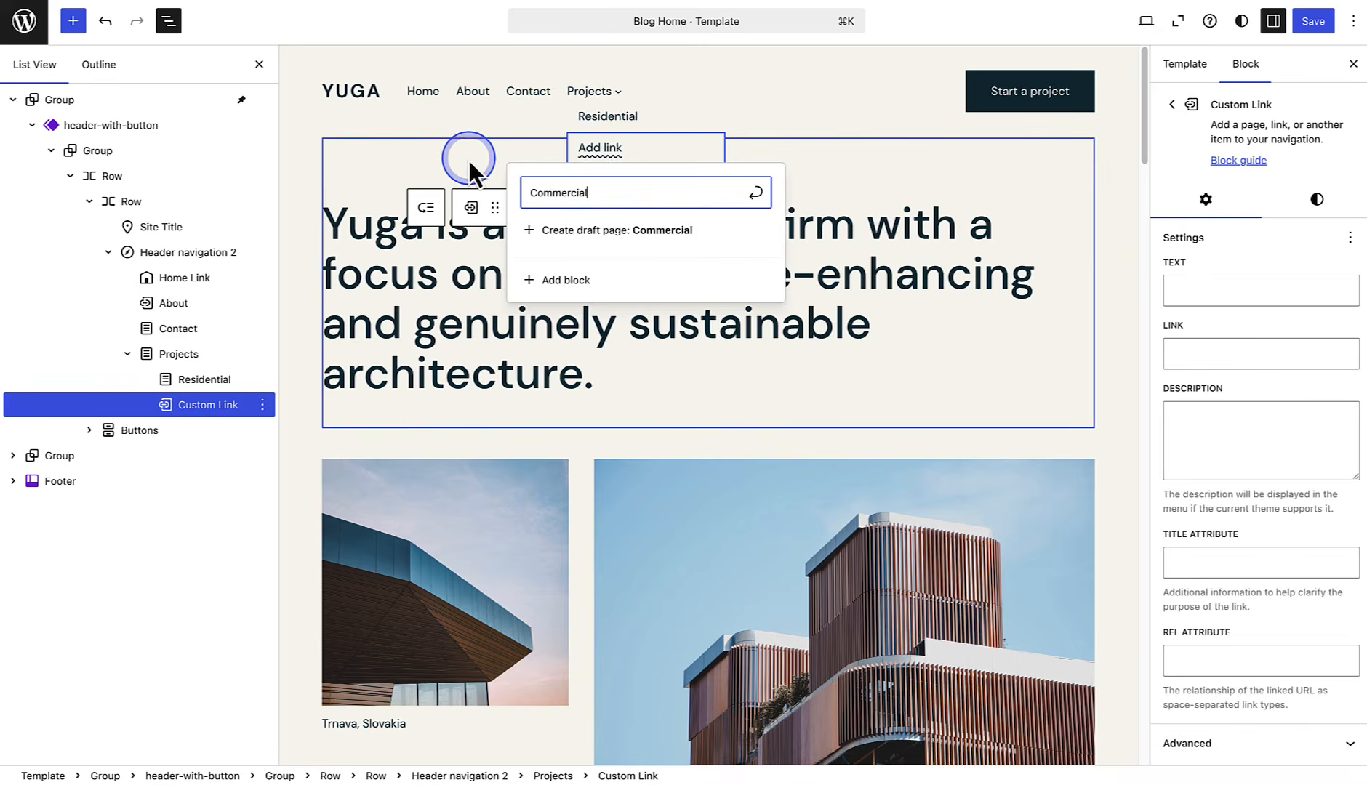
pyautogui.click(756, 191)
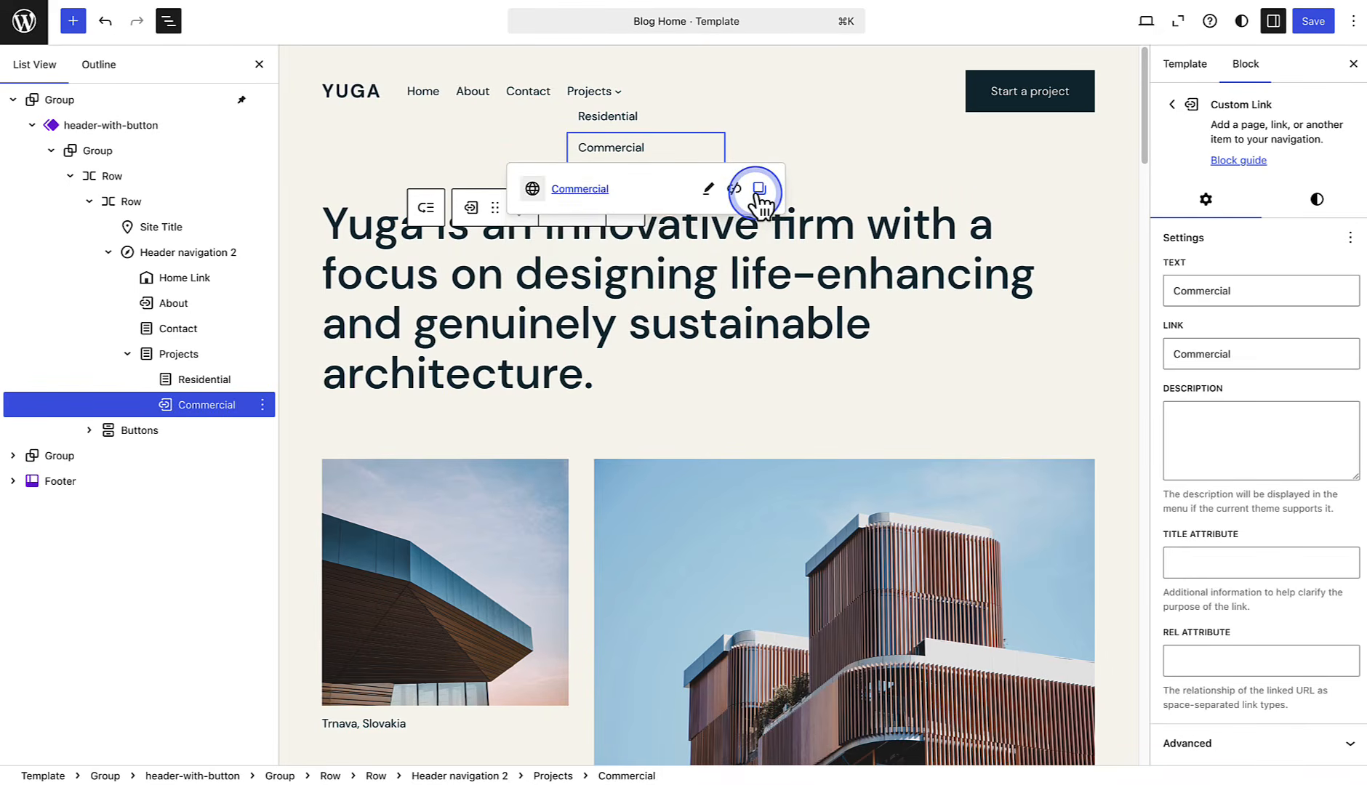